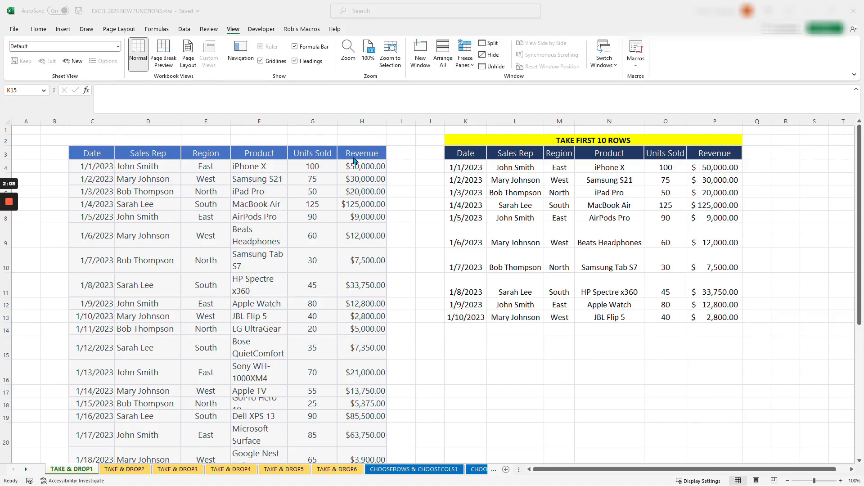
Clear the existing TAKE results below the headers of the "TAKE FIRST 10 ROWS" table
left_click_drag(457, 171, 716, 317)
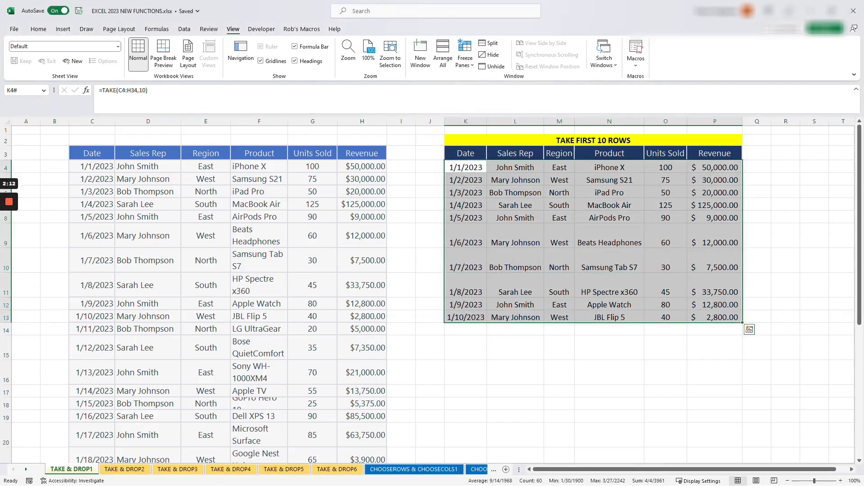
key("Delete")
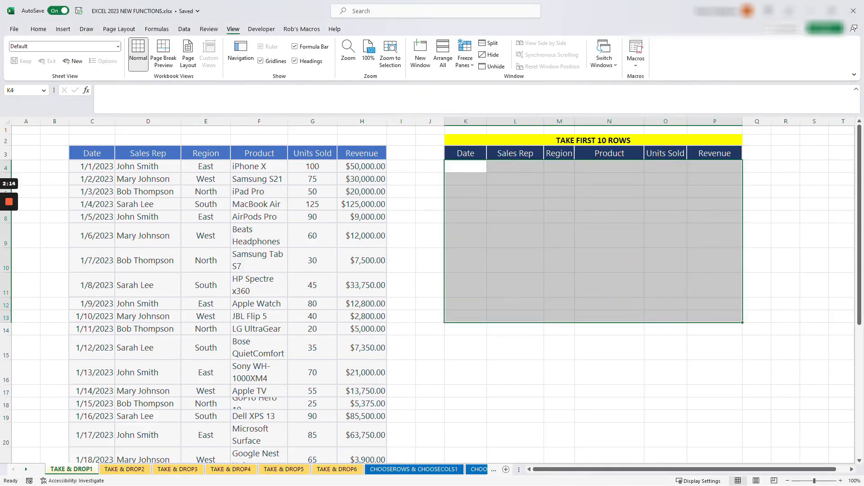
left_click(430, 304)
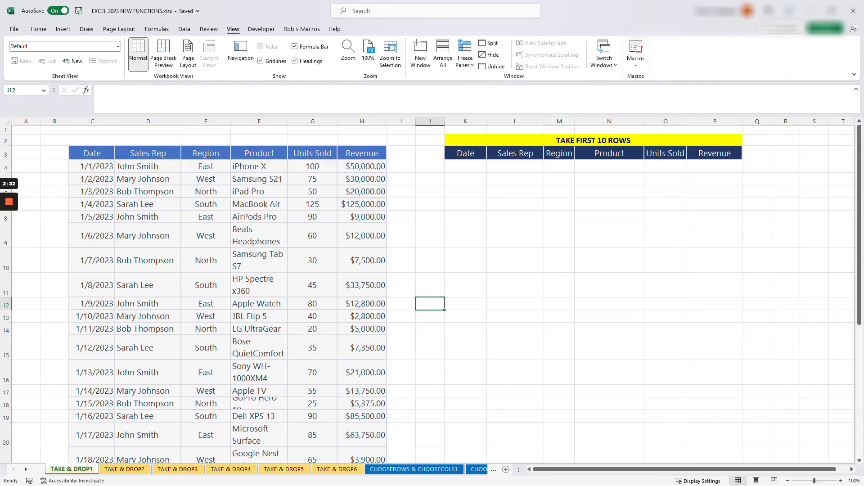
Enter =TAKE($C$4:$H$34,10) in cell K4 to return the first 10 rows of the sales table
left_click(466, 167)
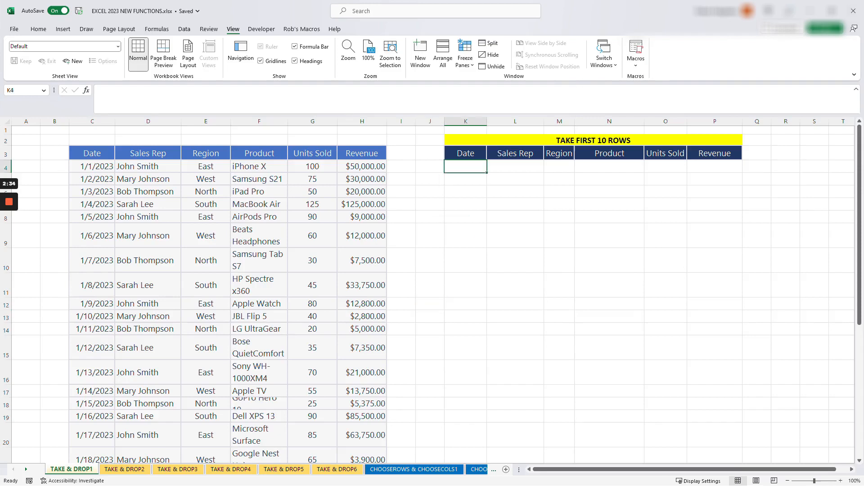
type("=")
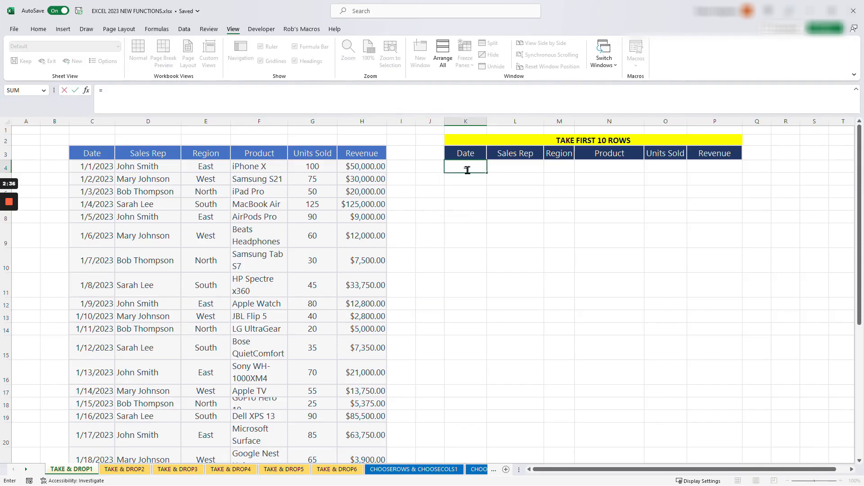
type("take(")
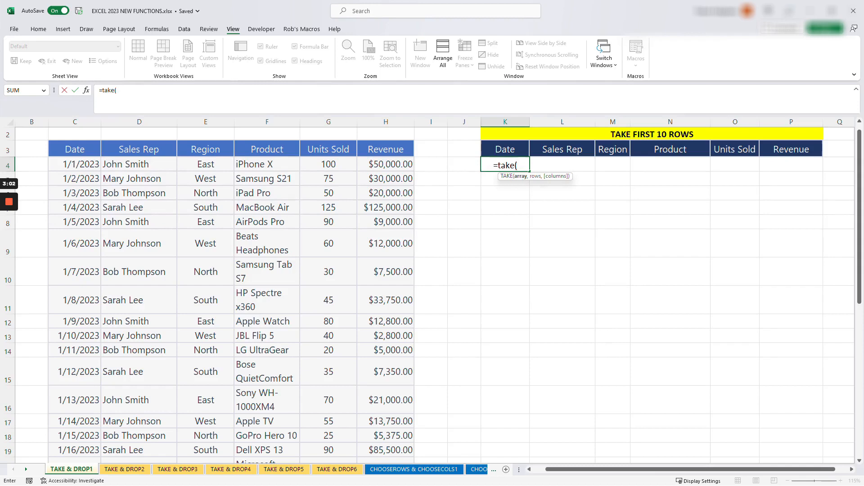
left_click_drag(63, 164, 397, 167)
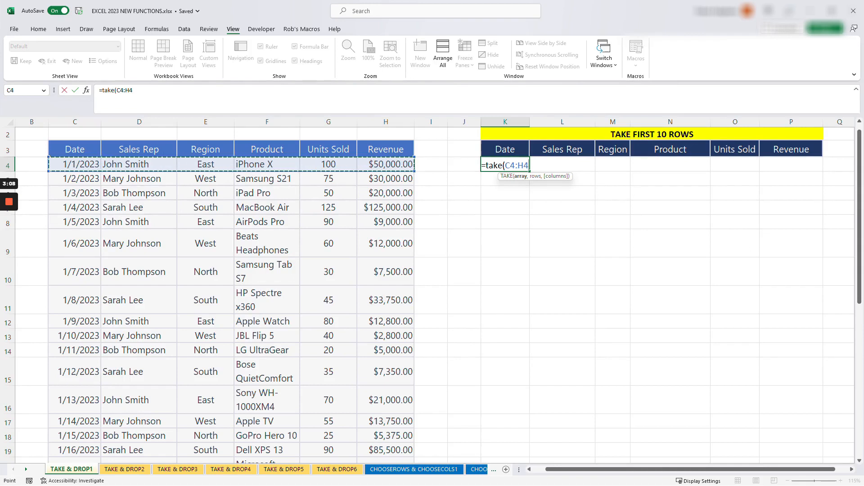
key("ctrl+shift+Down")
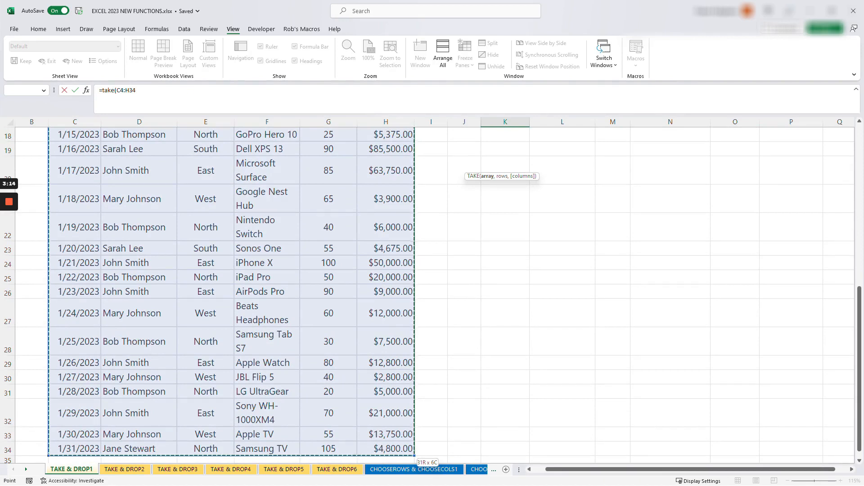
key("F4")
left_click(164, 93)
type(",")
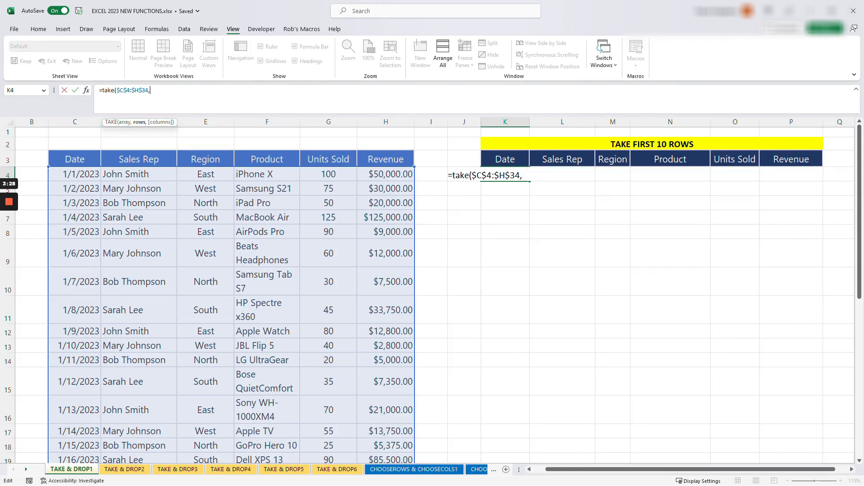
type("10")
type(")")
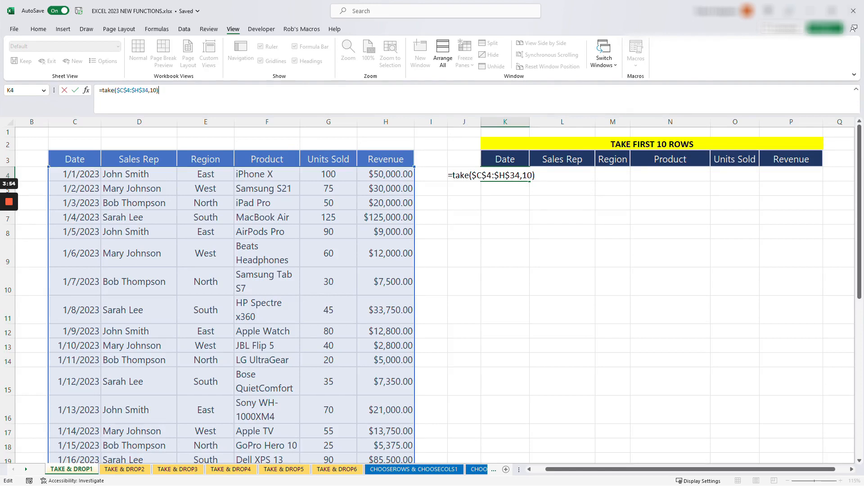
key("Return")
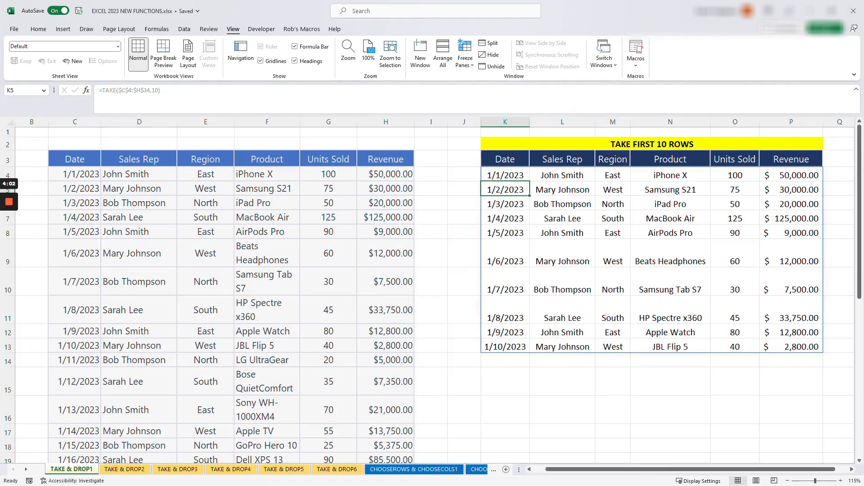
left_click_drag(75, 174, 139, 310)
left_click(267, 310)
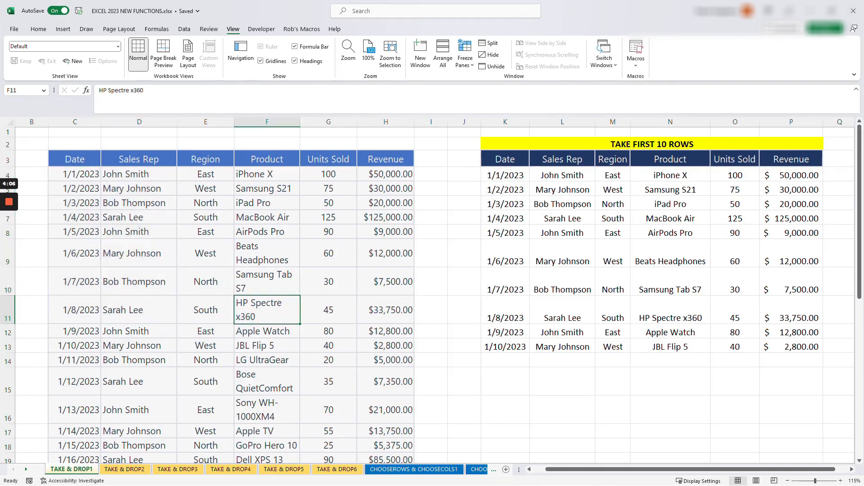
On the TAKE & DROP2 sheet, enter =TAKE(C4:H34,-5) in cell K4 to return the last 5 rows
left_click(126, 470)
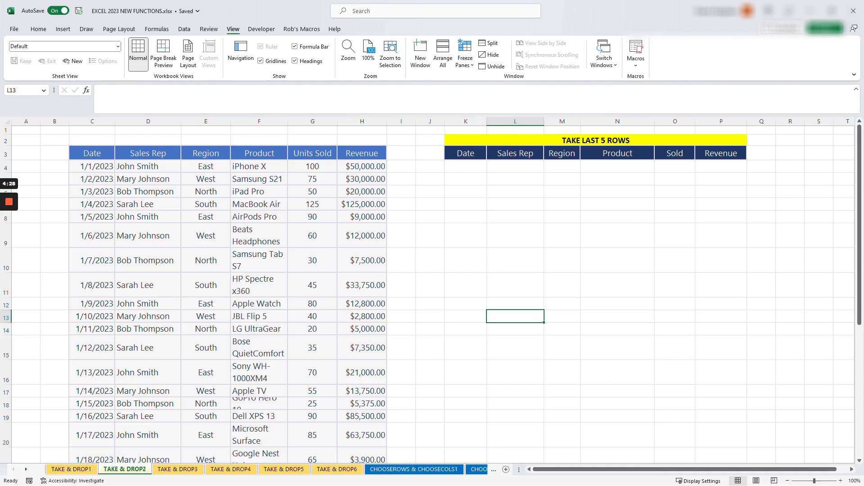
left_click(465, 167)
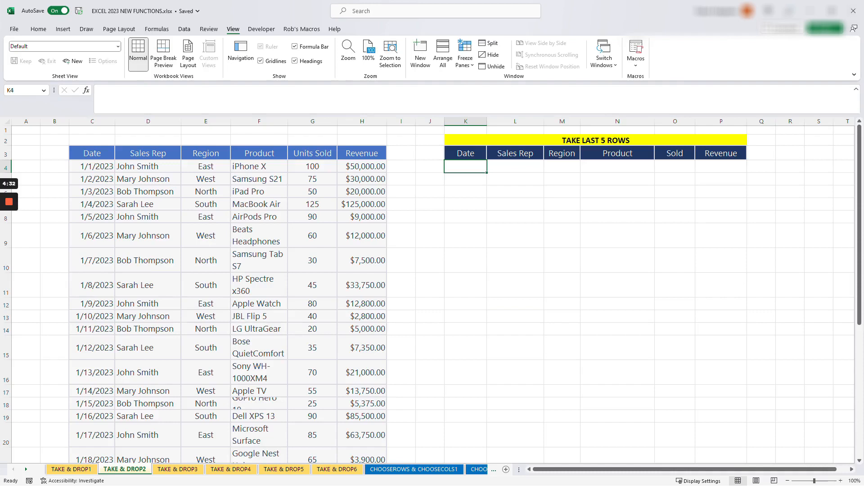
type("=")
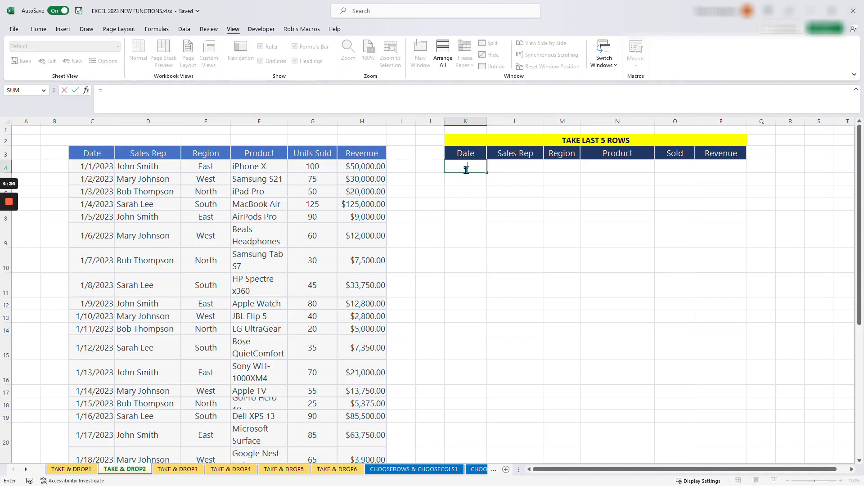
type("TAK")
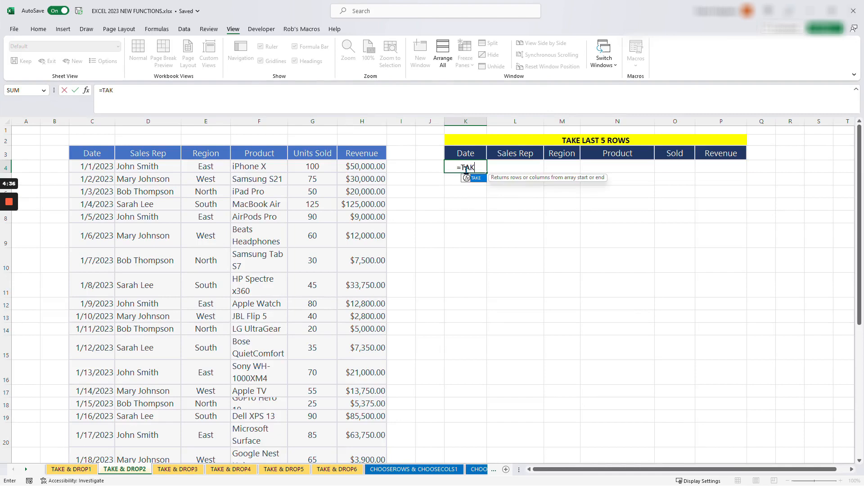
type("E(")
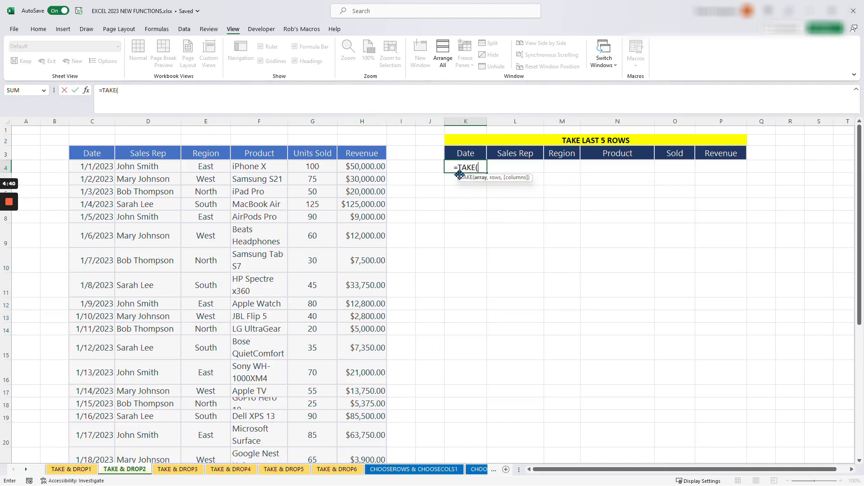
left_click_drag(93, 166, 362, 166)
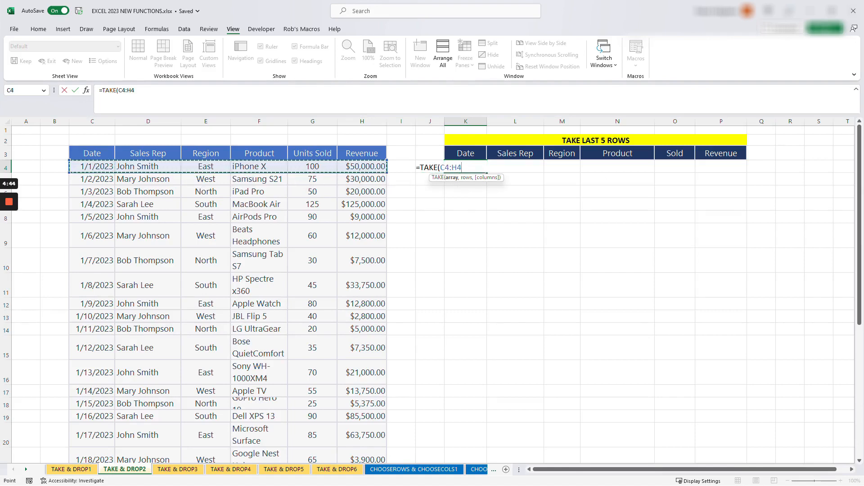
key("ctrl+shift+Down")
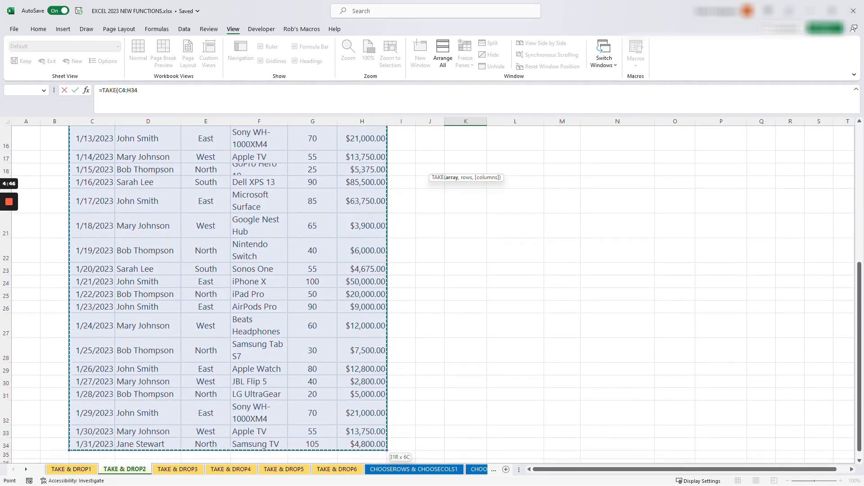
left_click(214, 93)
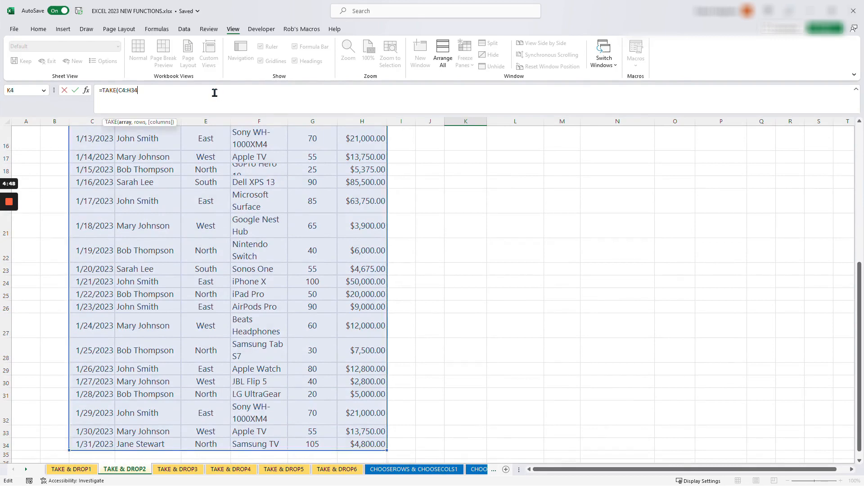
type(",")
scroll(432, 295, "up", 5)
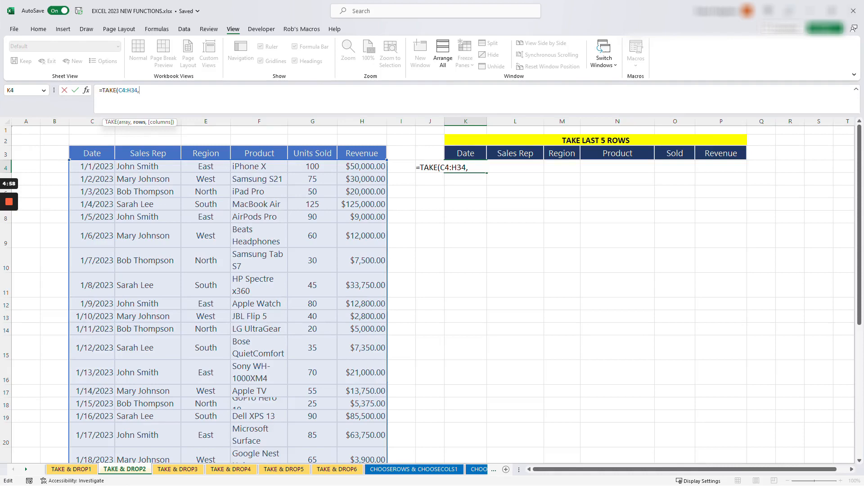
type("5)")
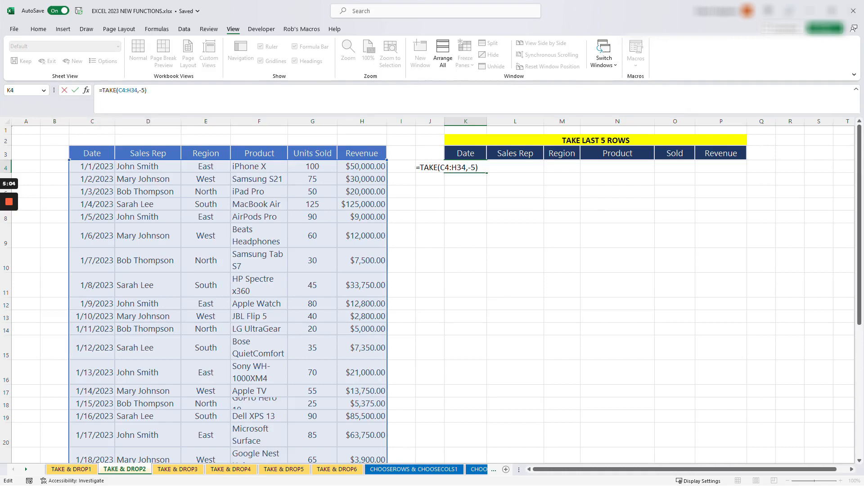
key("Return")
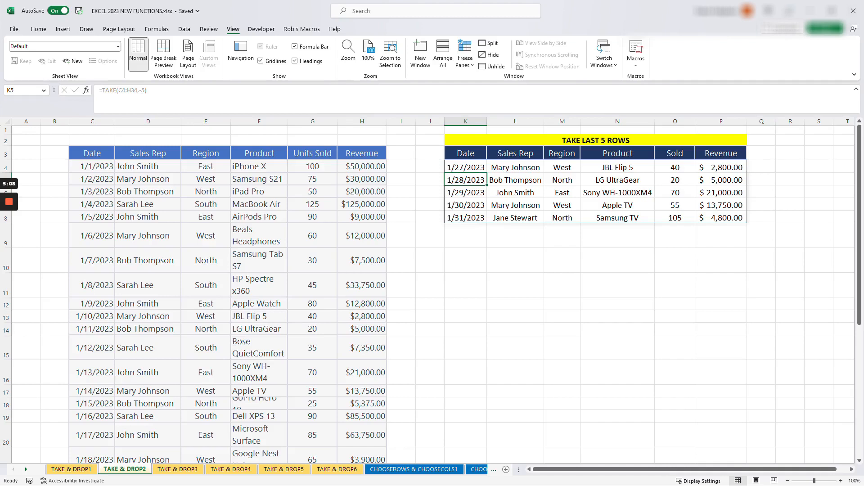
Examine the last five rows of the source sales table to compare them with the TAKE results
left_click_drag(858, 157, 855, 324)
scroll(858, 324, "down", 2)
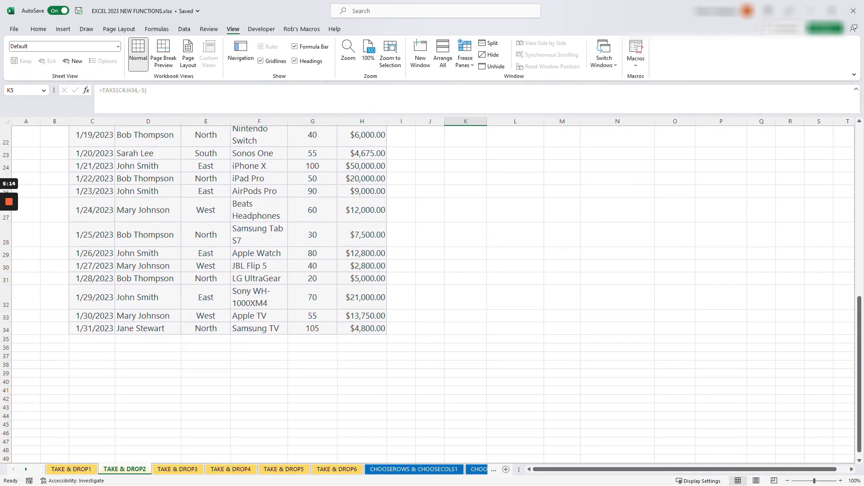
left_click_drag(92, 265, 363, 328)
scroll(432, 293, "up", 7)
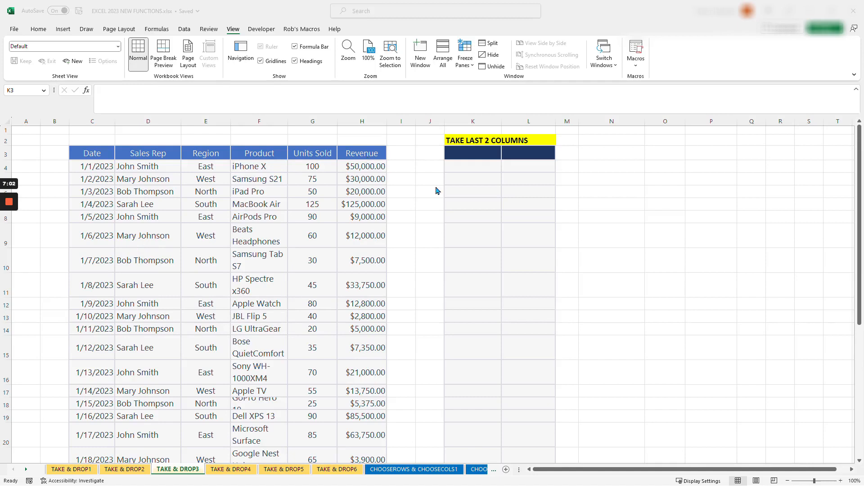
Enter =TAKE(C3:H34,,-2) in cell K3 to return the last 2 columns of the sales table with their headers
left_click(472, 153)
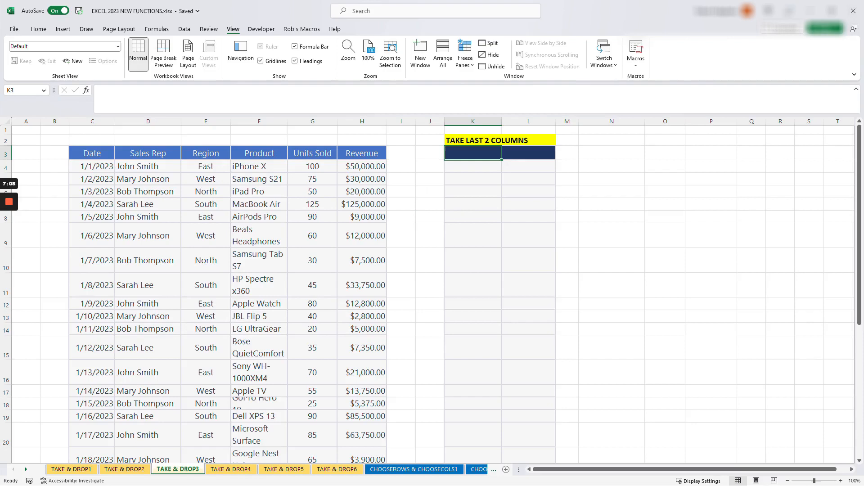
type("=")
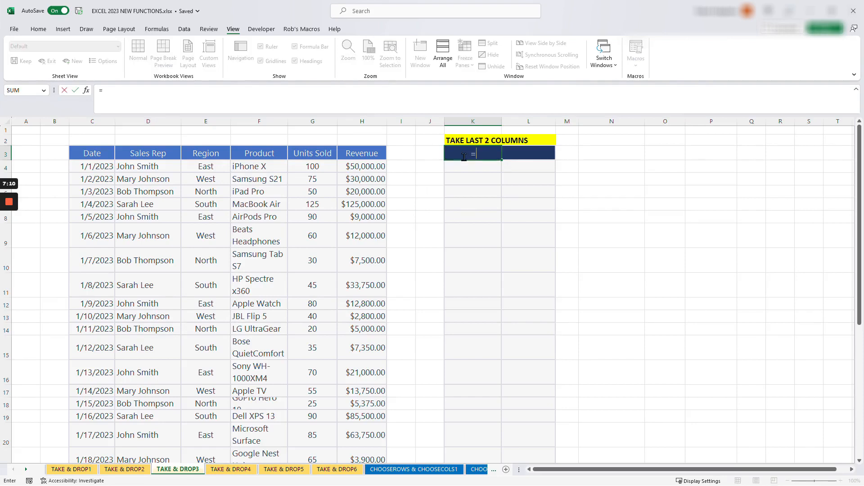
type("TAKE")
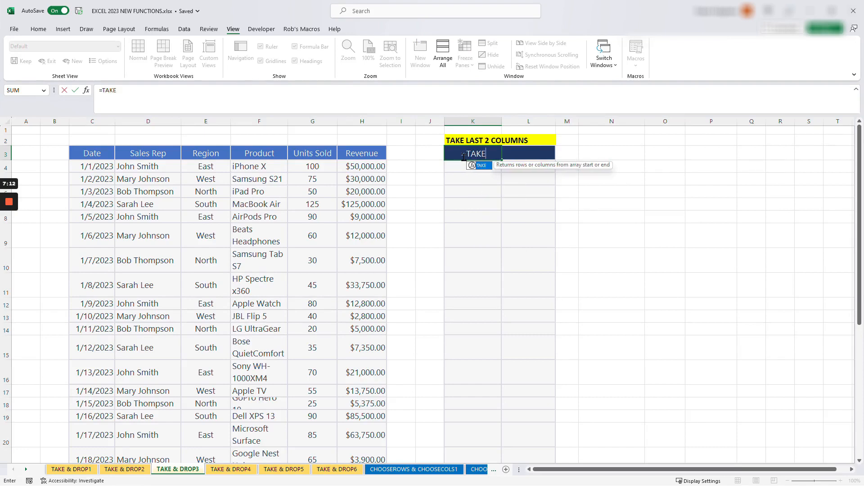
type("(")
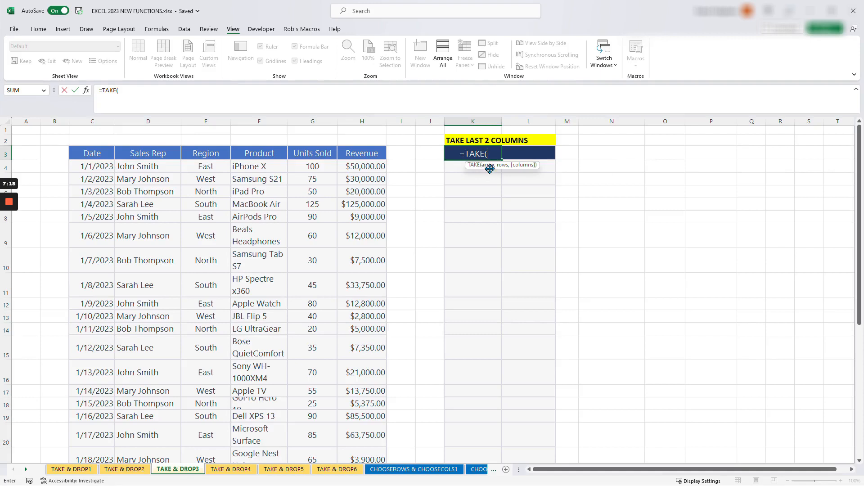
left_click_drag(81, 154, 383, 154)
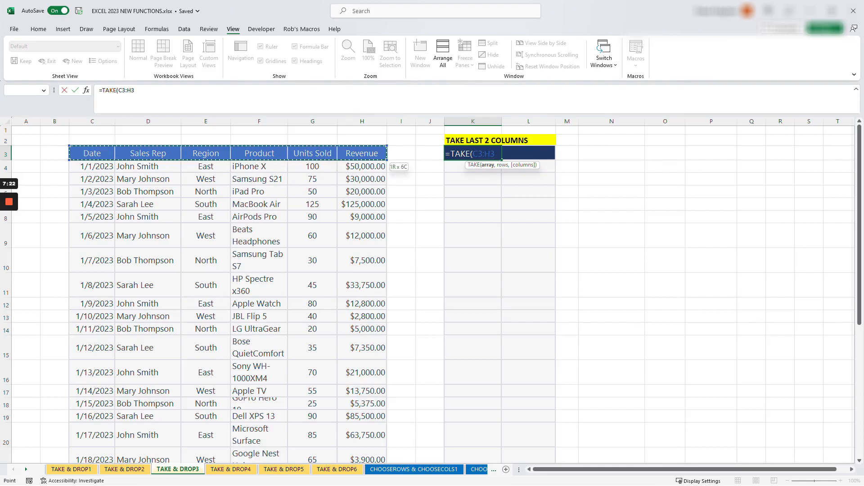
key("ctrl+shift+Down")
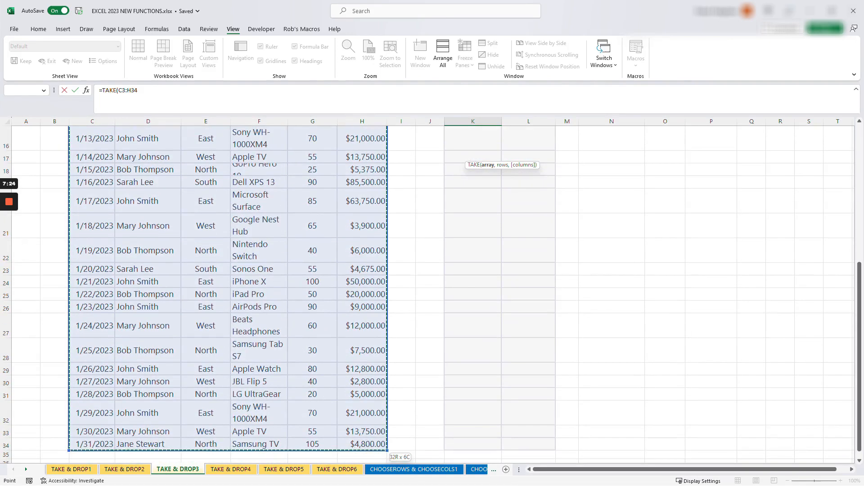
scroll(512, 164, "up", 1)
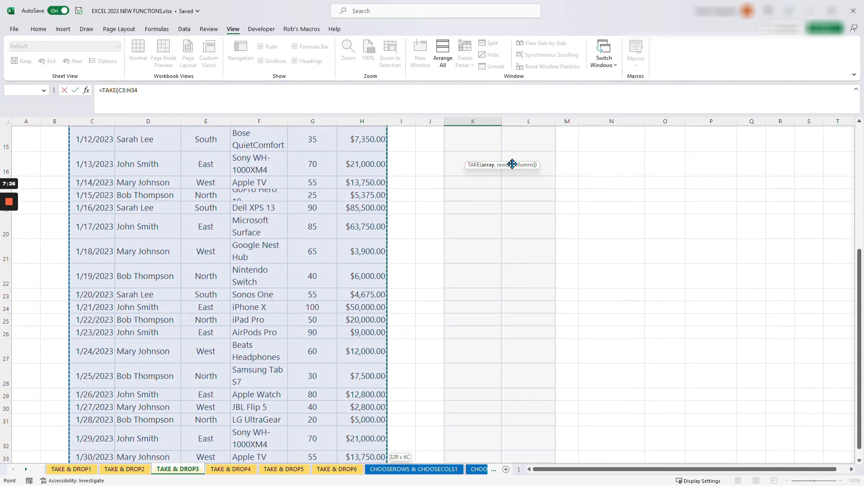
scroll(512, 164, "up", 5)
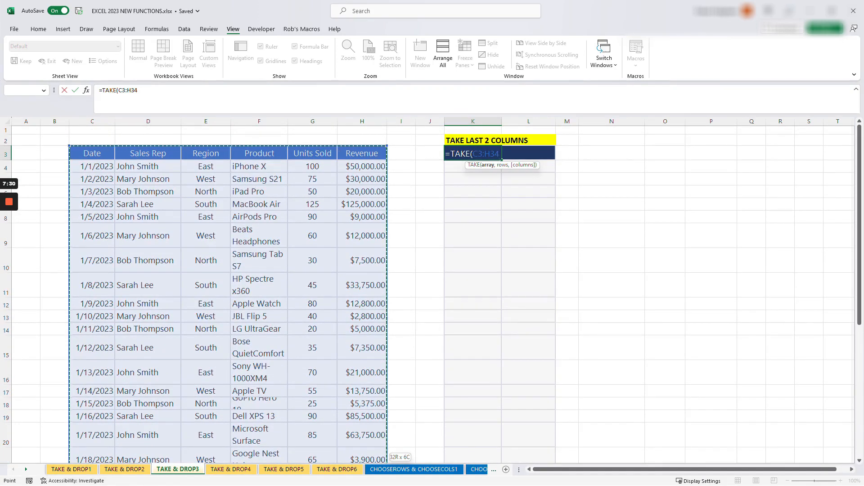
type(",")
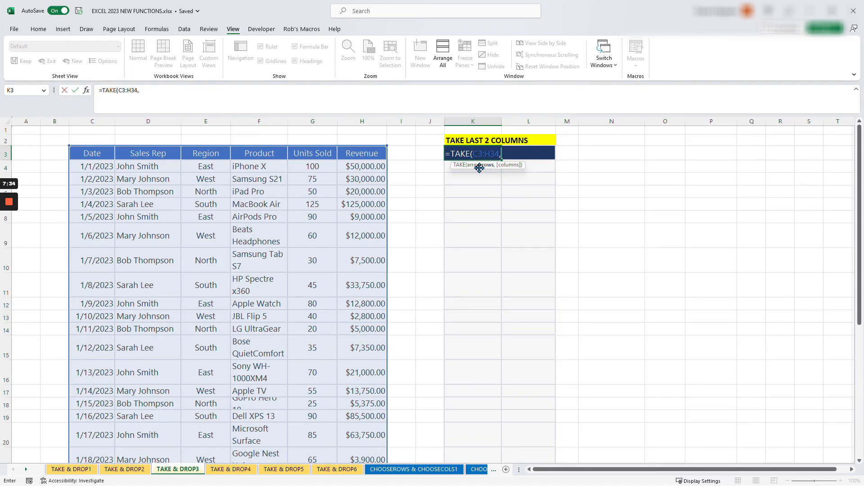
left_click_drag(479, 167, 478, 193)
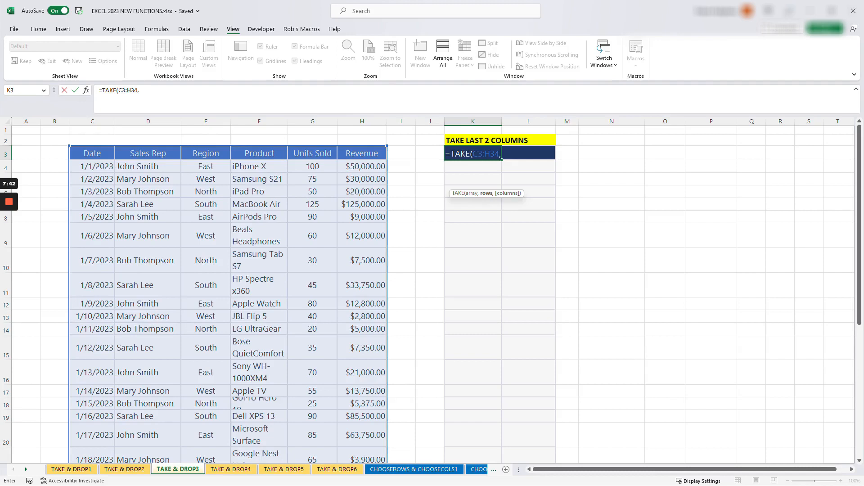
type(",")
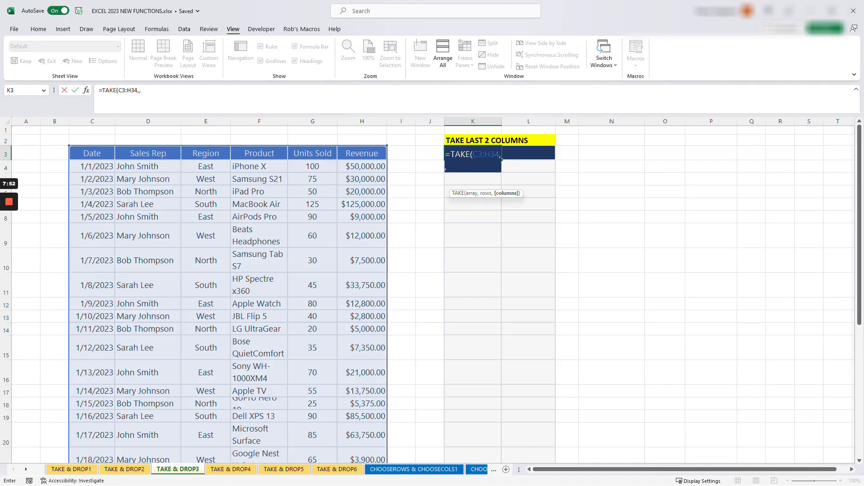
type("2)")
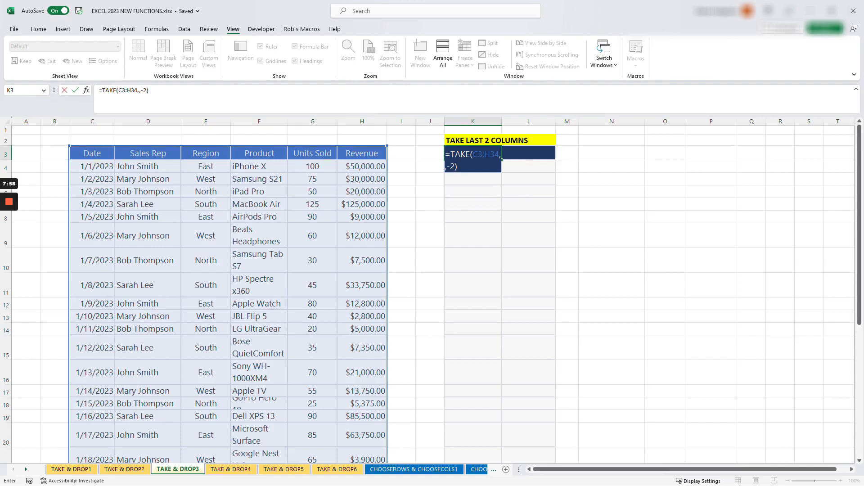
key("Return")
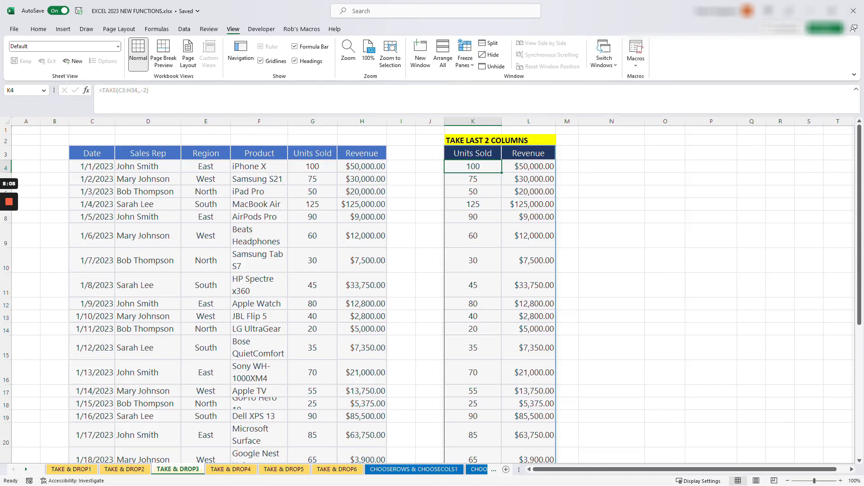
On the TAKE & DROP4 sheet, enter =TAKE(C3:H34,,3) in cell K3 to return the first 3 columns with headers
left_click(232, 469)
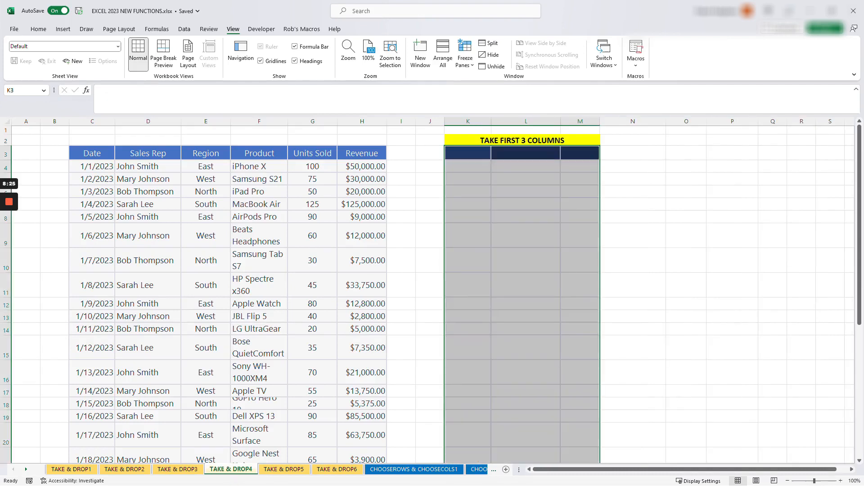
left_click(430, 192)
left_click(467, 192)
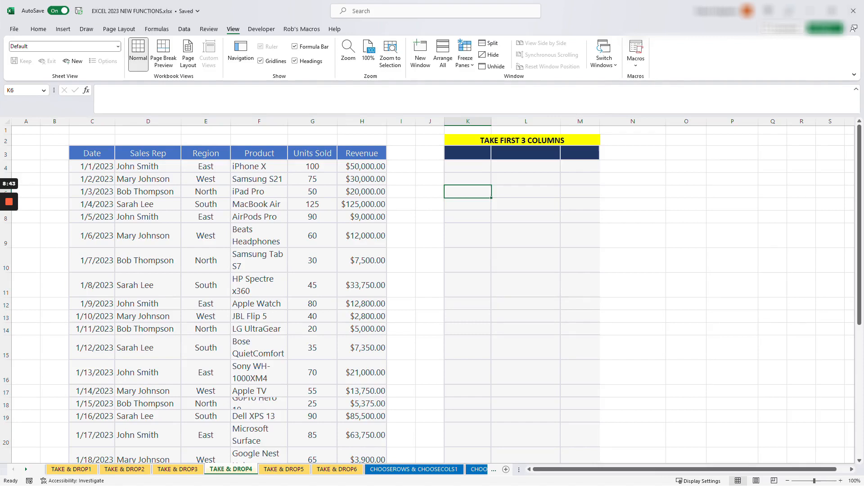
left_click(468, 167)
left_click(468, 153)
type("=")
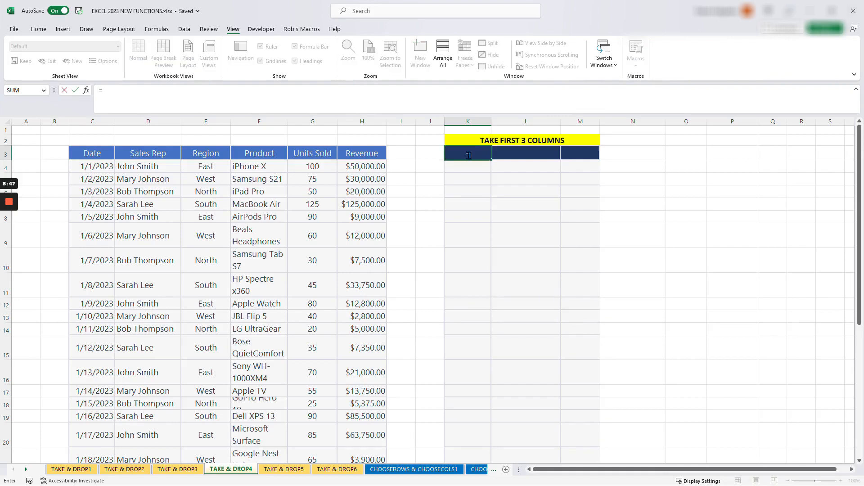
type("TAKE(")
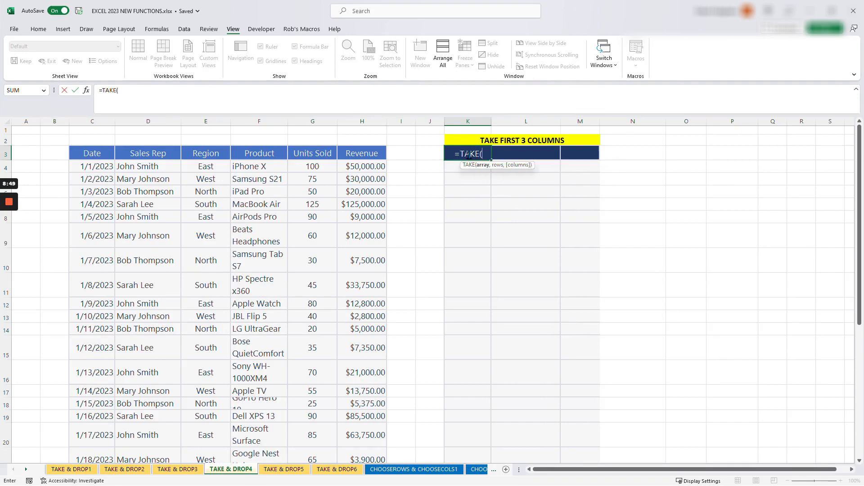
left_click_drag(90, 154, 369, 153)
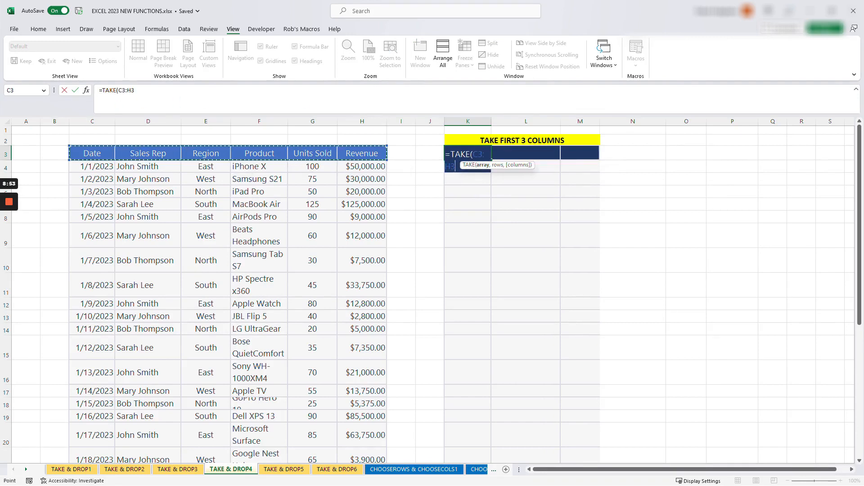
key("ctrl+shift+Down")
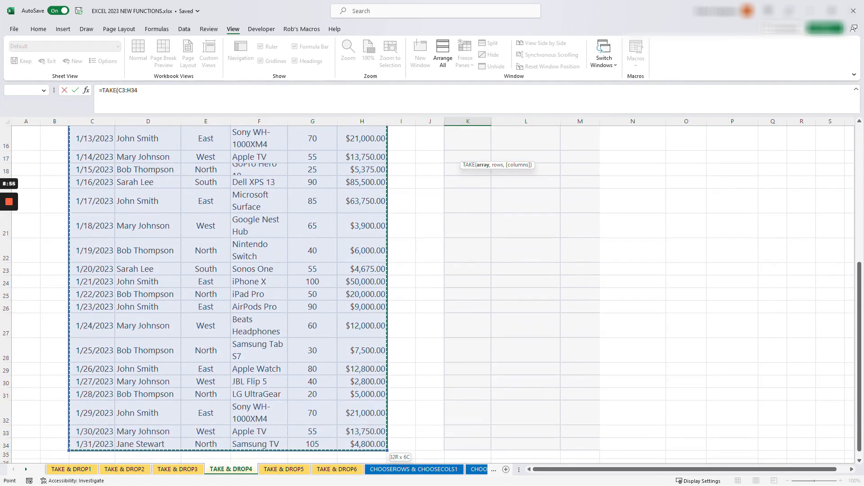
left_click(169, 97)
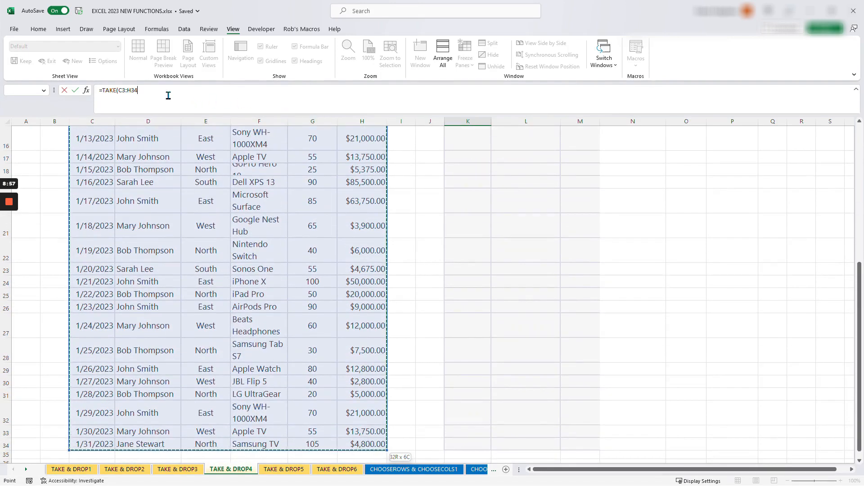
scroll(433, 292, "up", 2)
scroll(432, 293, "up", 3)
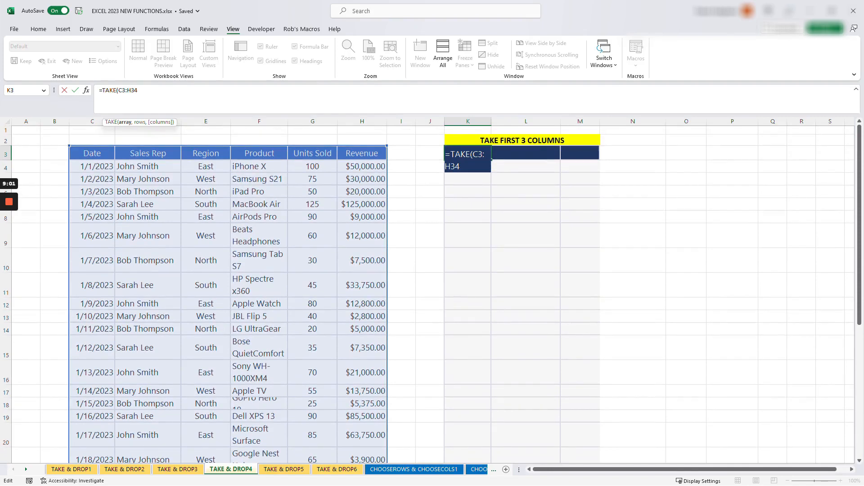
type(",")
left_click_drag(131, 124, 643, 241)
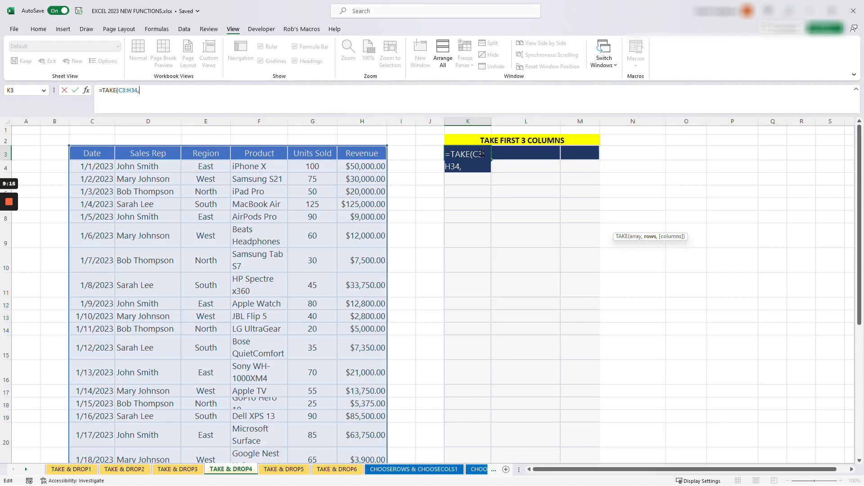
type(",")
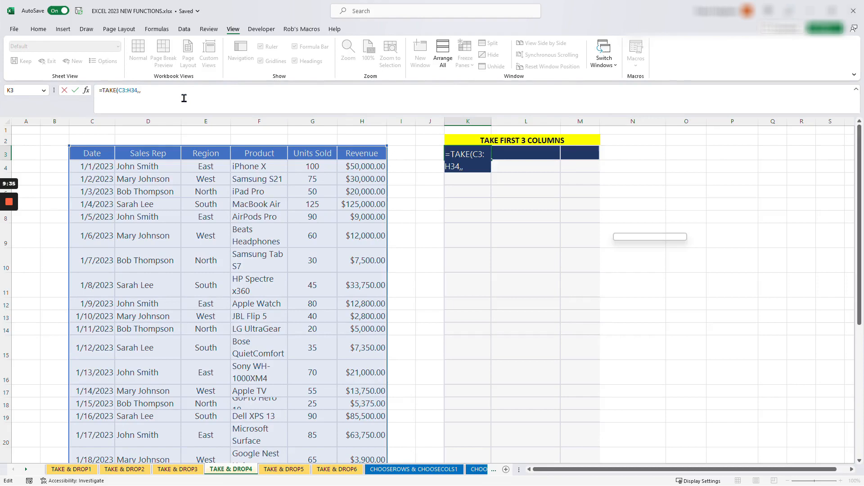
type("3")
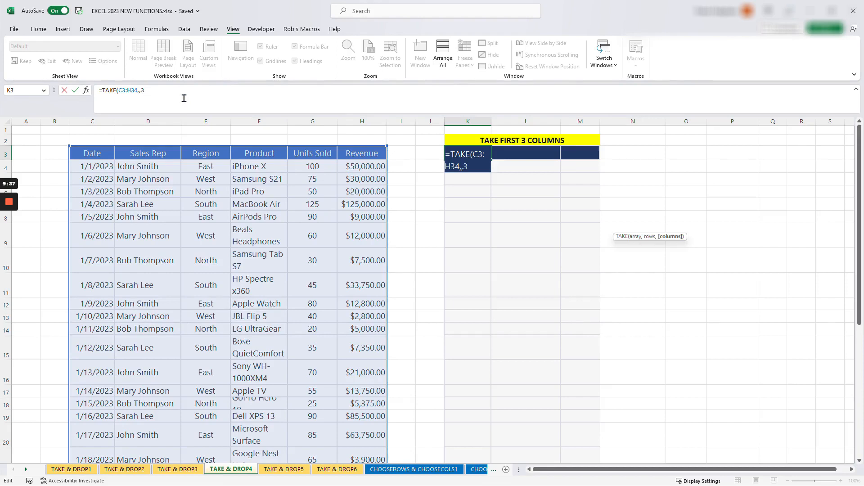
type(")")
key("Return")
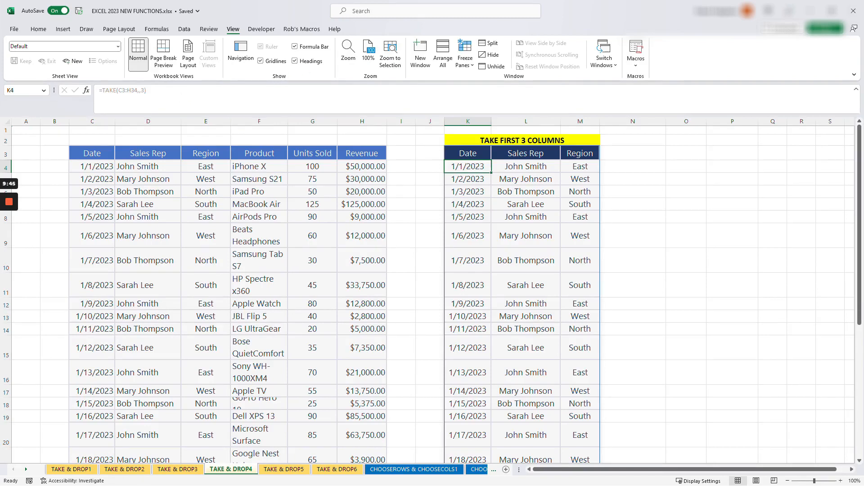
On the TAKE & DROP5 sheet, start a DROP formula in cell K3 with the absolute array $C$3:$H$34
left_click(276, 470)
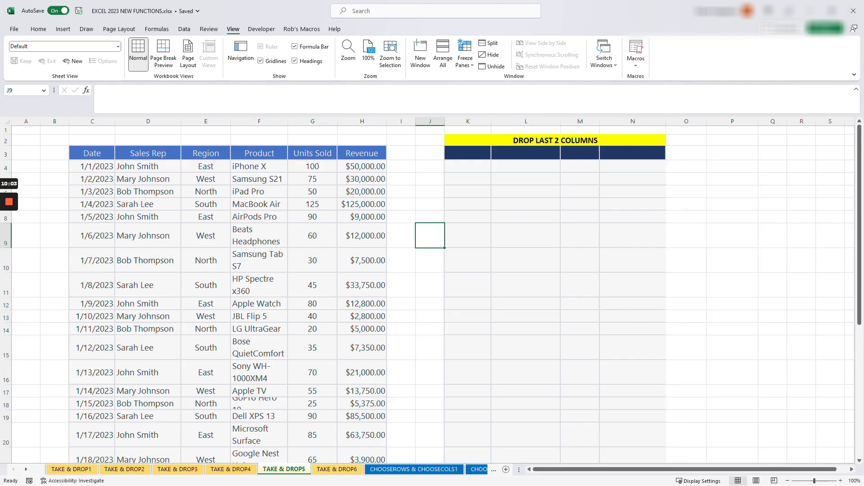
left_click(468, 153)
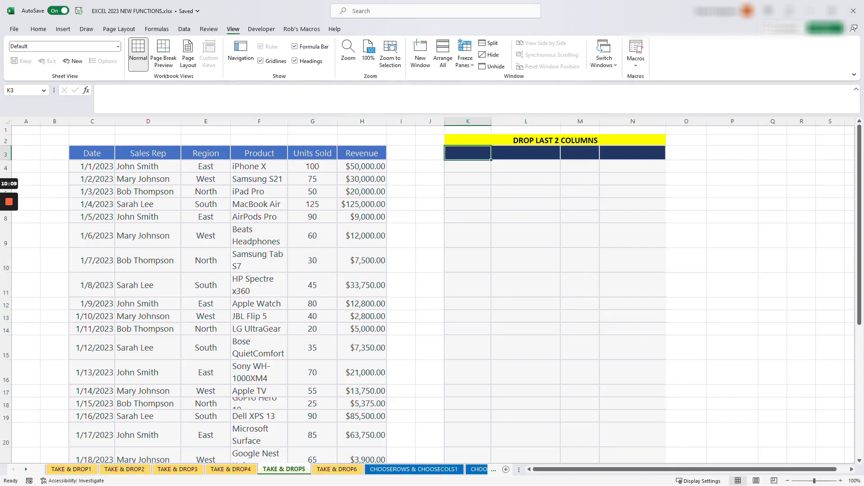
type("=DROP")
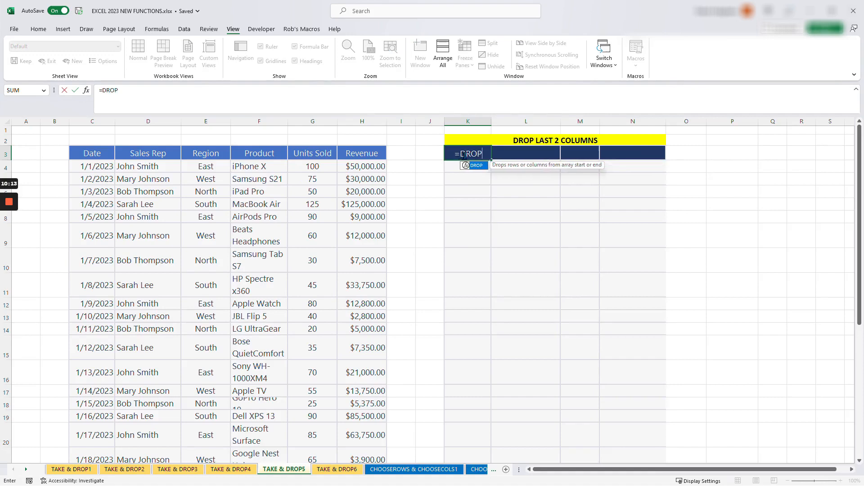
type("(")
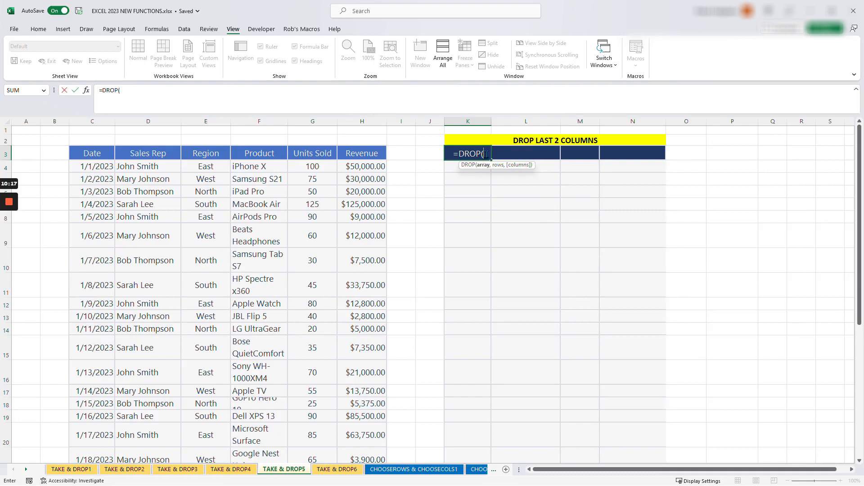
left_click_drag(90, 153, 383, 154)
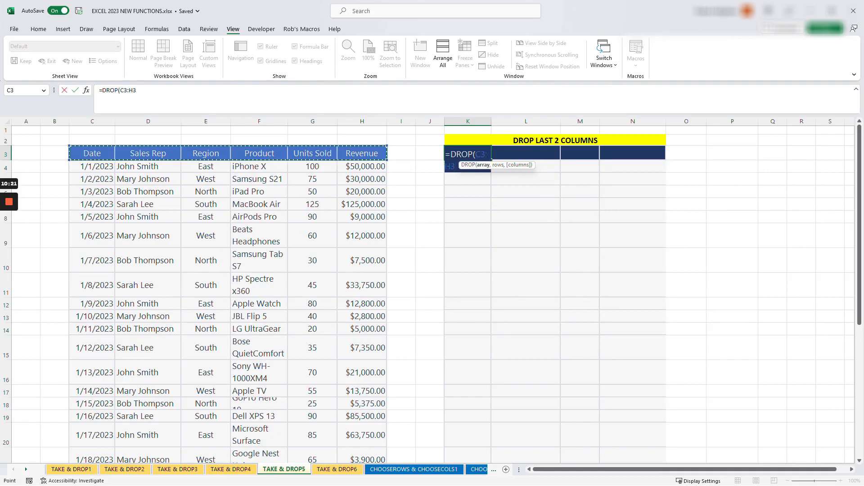
key("ctrl+shift+Down")
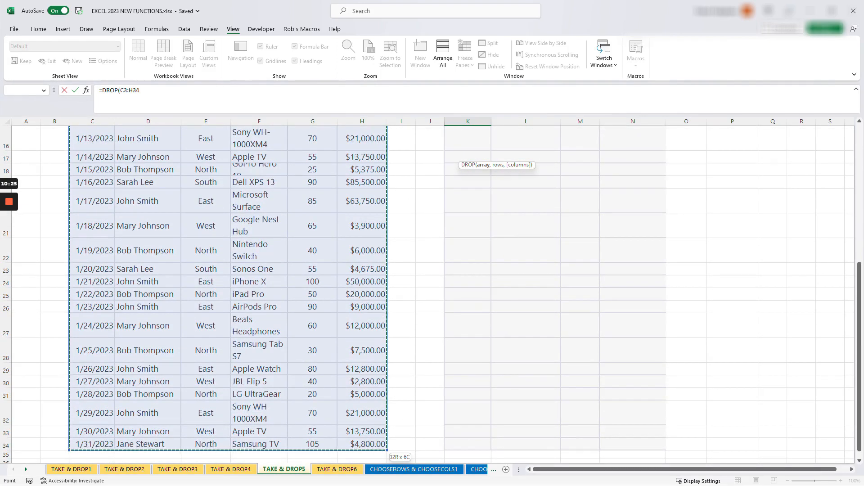
key("F4")
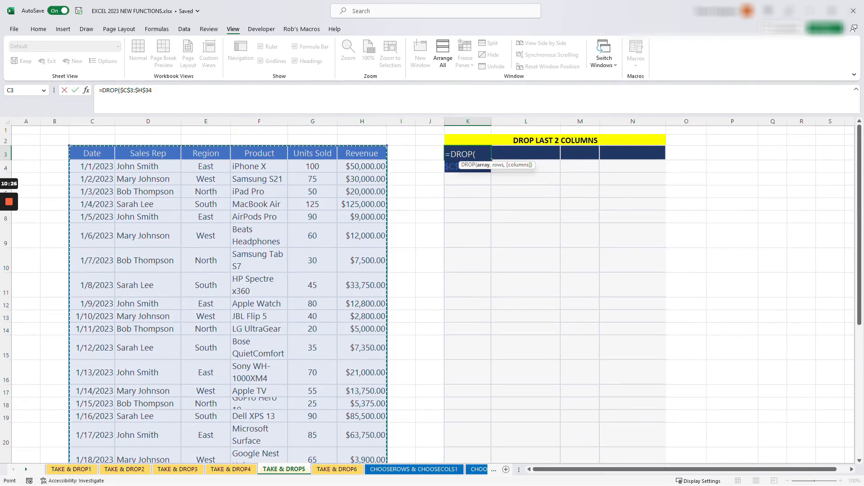
left_click(157, 91)
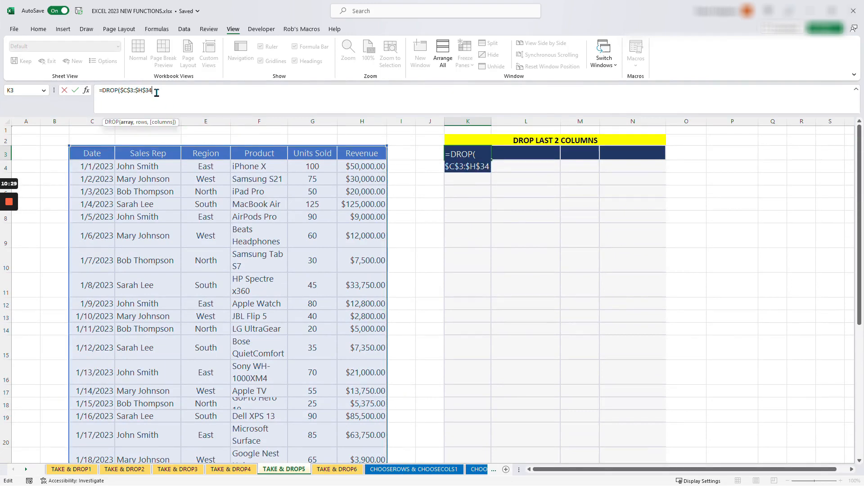
Complete the DROP formula with an empty rows argument and -2 columns to remove the table's last 2 columns
type(",")
left_click_drag(155, 124, 175, 127)
left_click_drag(653, 232, 250, 136)
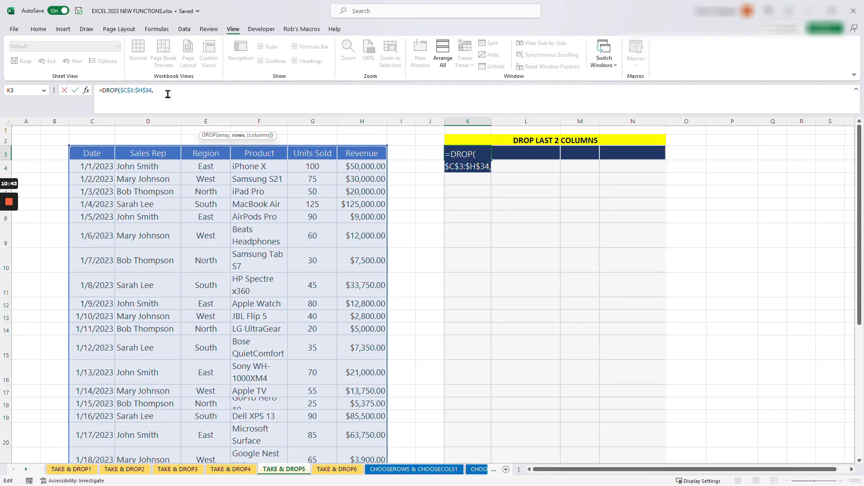
type(",")
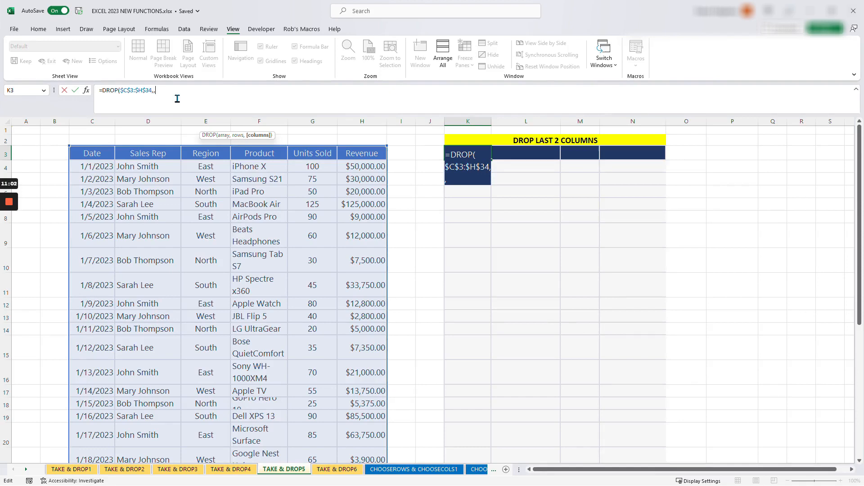
type("-2)")
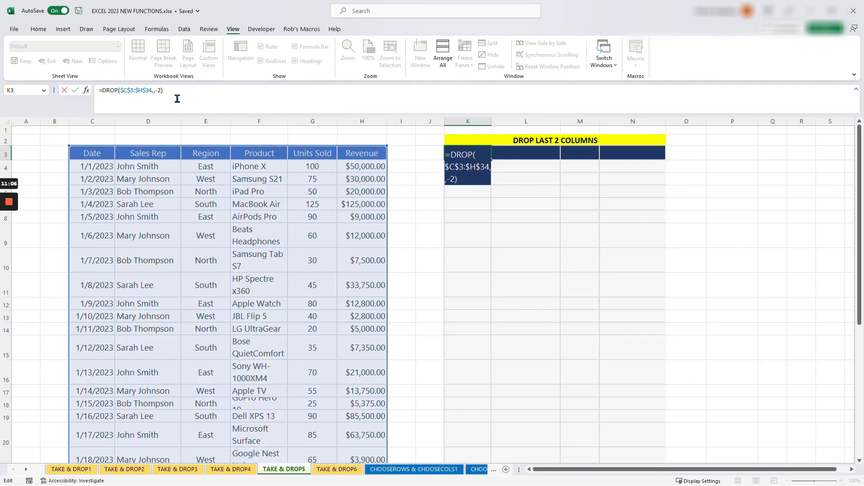
key("Return")
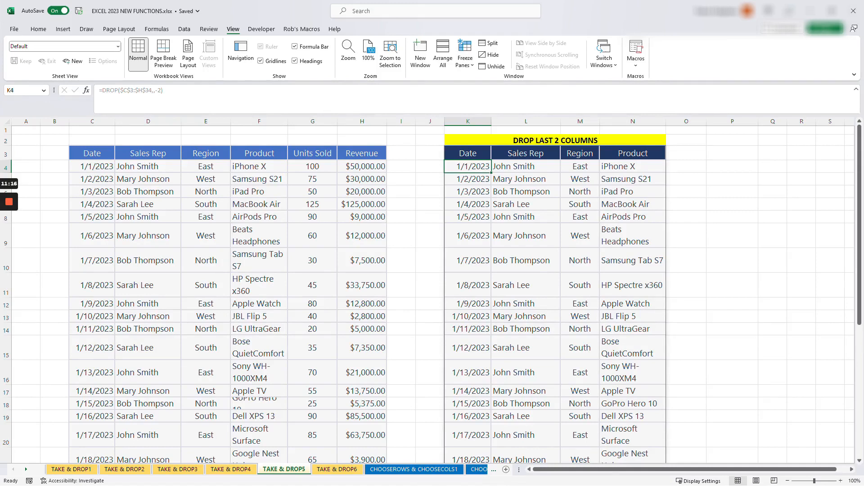
On the TAKE & DROP6 sheet, start a SORTBY formula in cell K4 of the 3 Highest Units Sold table
mouse_move(4, 218)
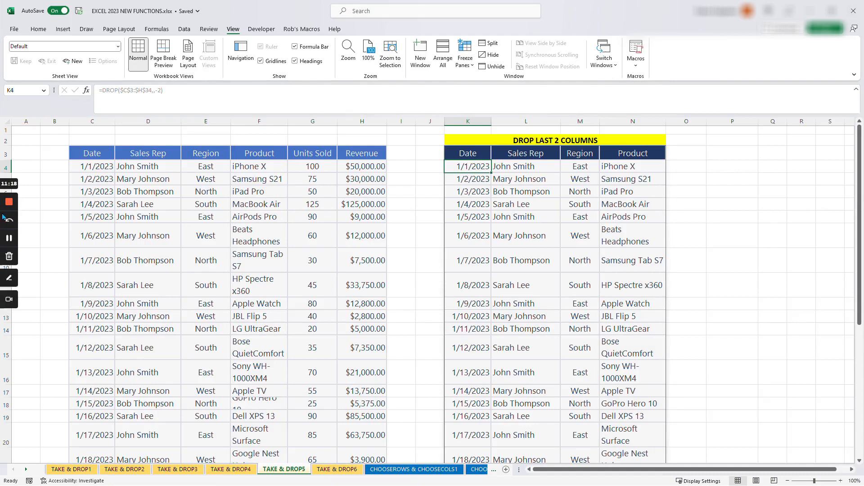
key("ctrl+Page_Down")
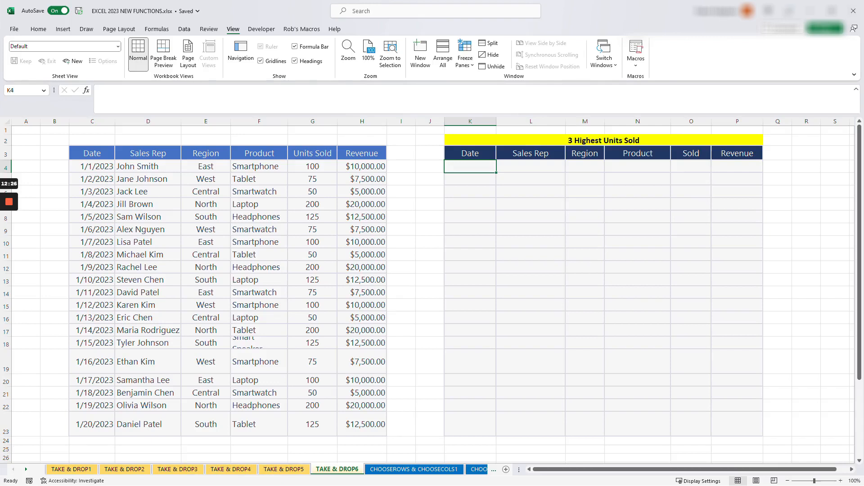
left_click(470, 192)
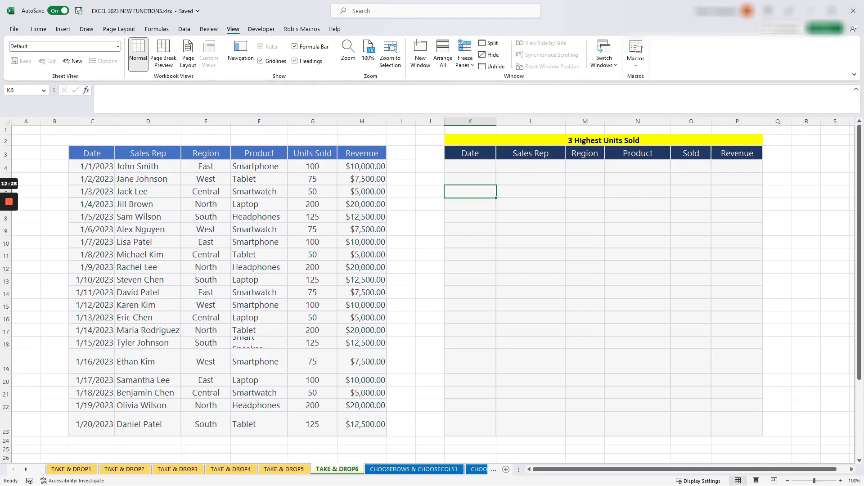
left_click(471, 167)
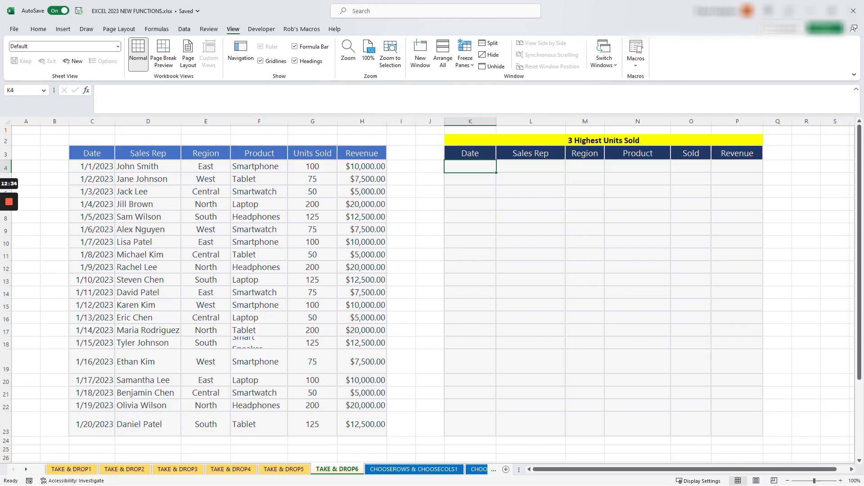
left_click(259, 153)
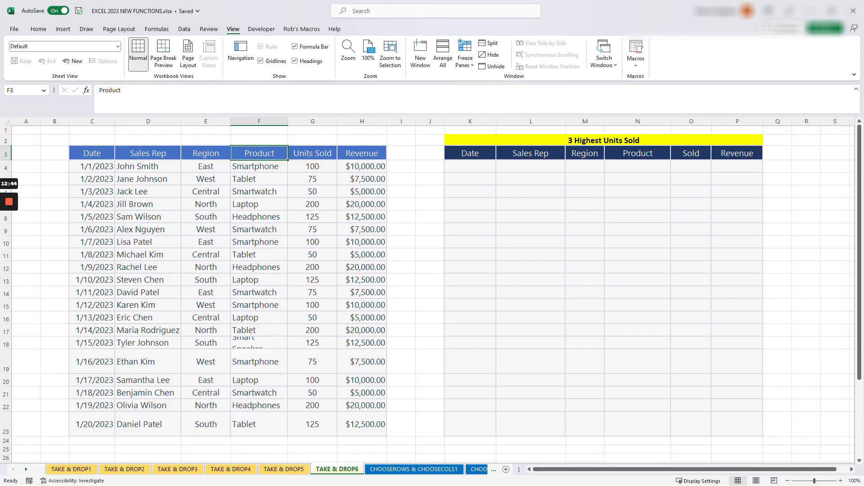
left_click(470, 166)
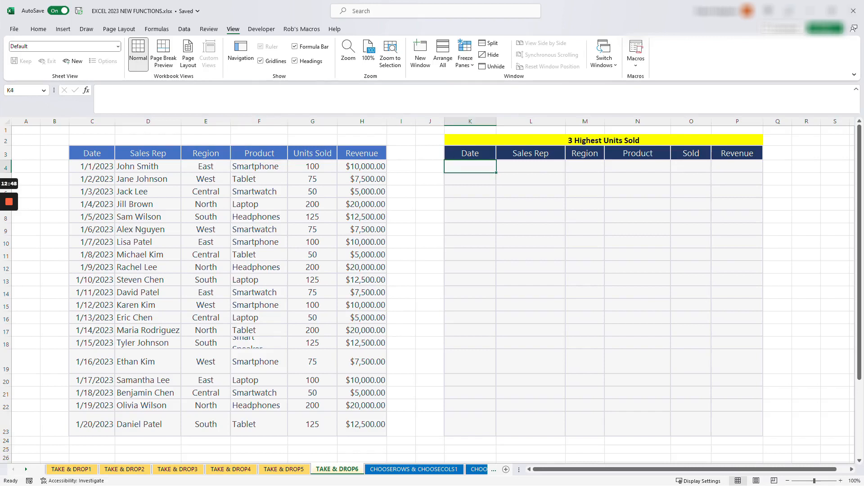
scroll(433, 291, "up", 1)
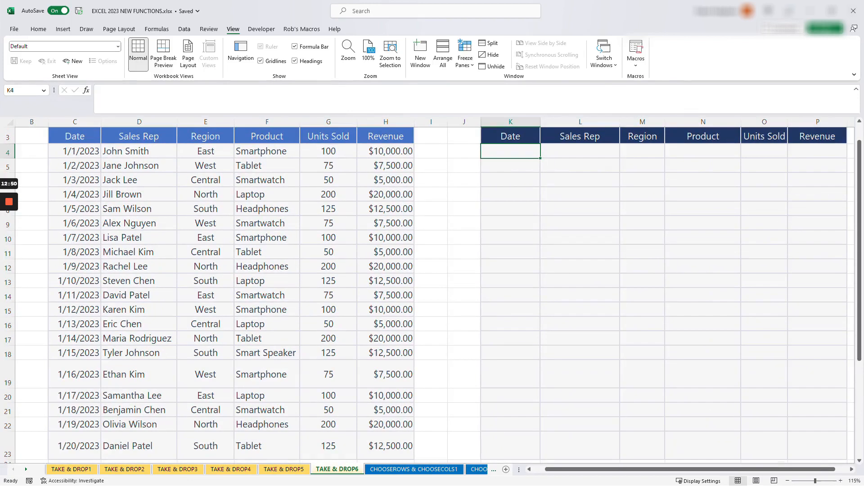
scroll(432, 290, "up", 1)
left_click_drag(587, 471, 593, 472)
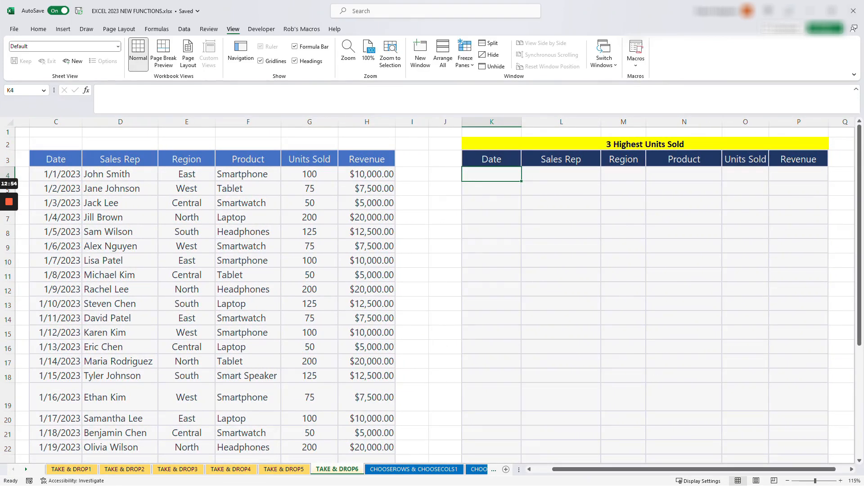
type("=SORT")
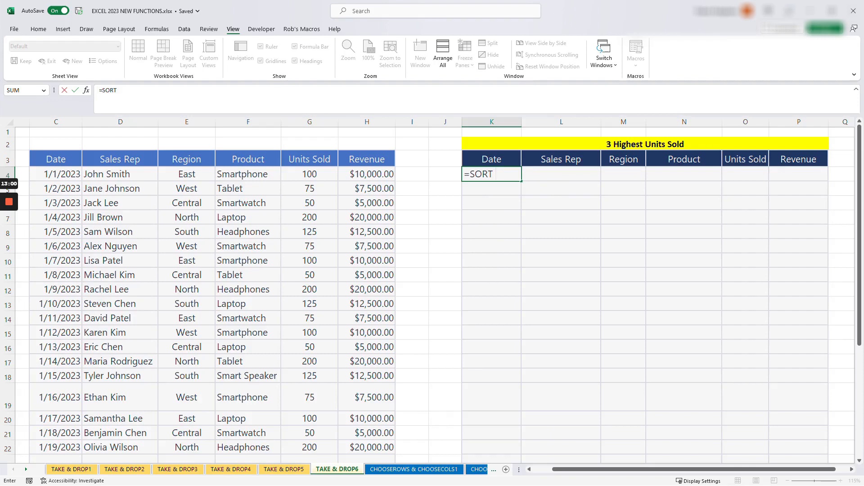
key("BackSpace")
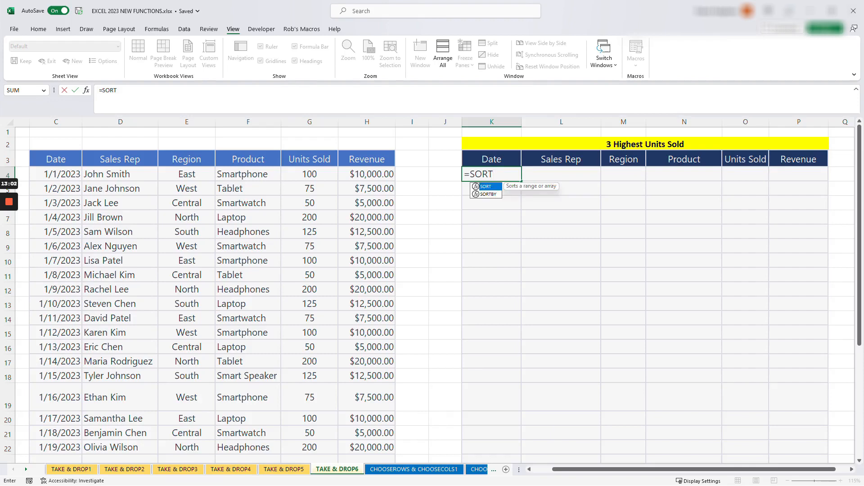
key("Down")
key("Tab")
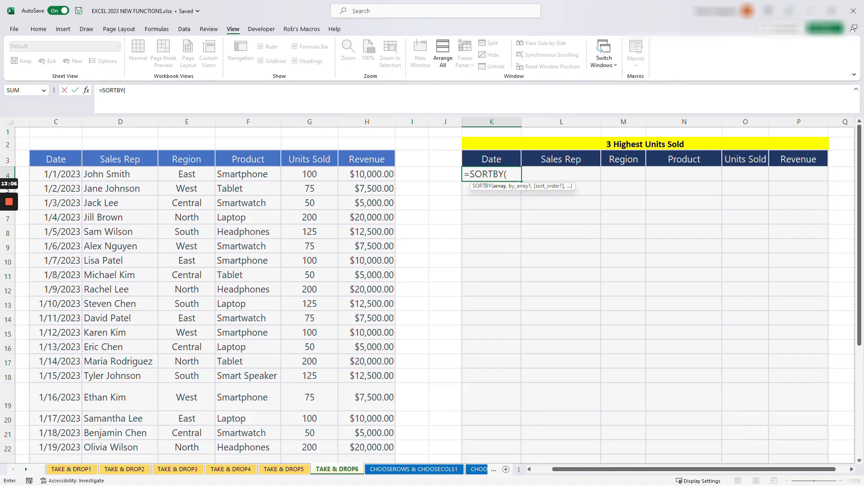
left_click_drag(493, 188, 496, 209)
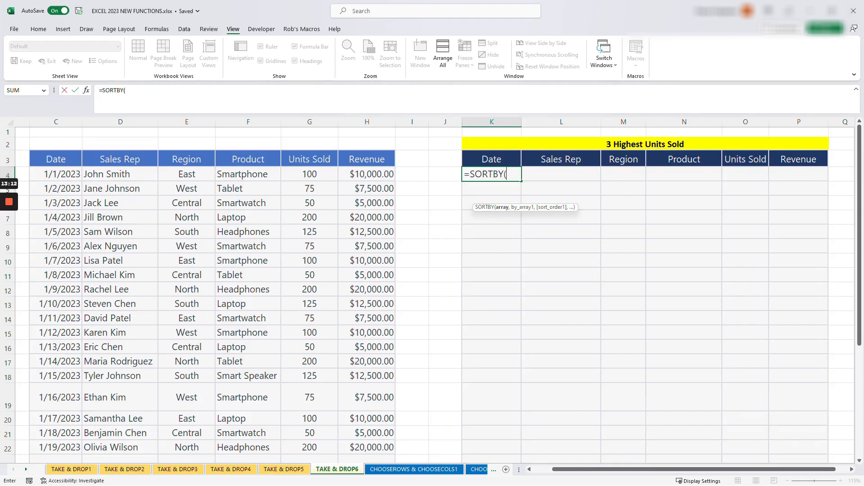
Set the SORTBY array to the sales data rows without headers, as the absolute range $C$4:$H$23
left_click_drag(54, 174, 395, 180)
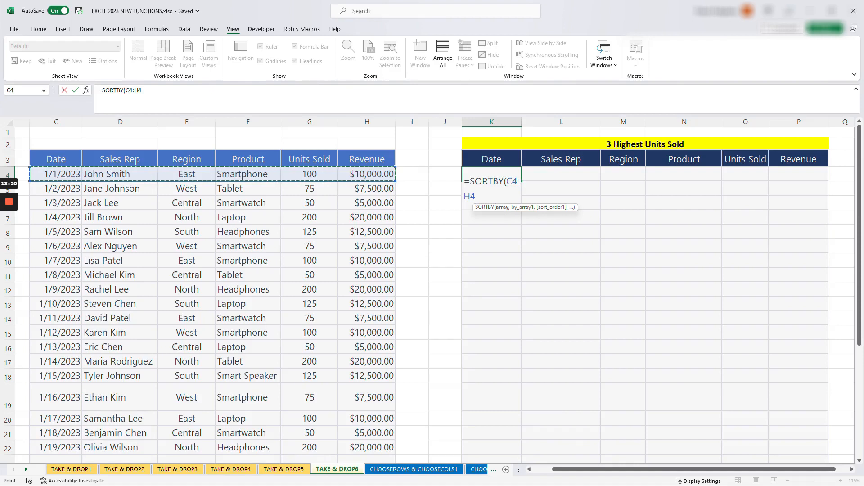
key("ctrl+shift+Down")
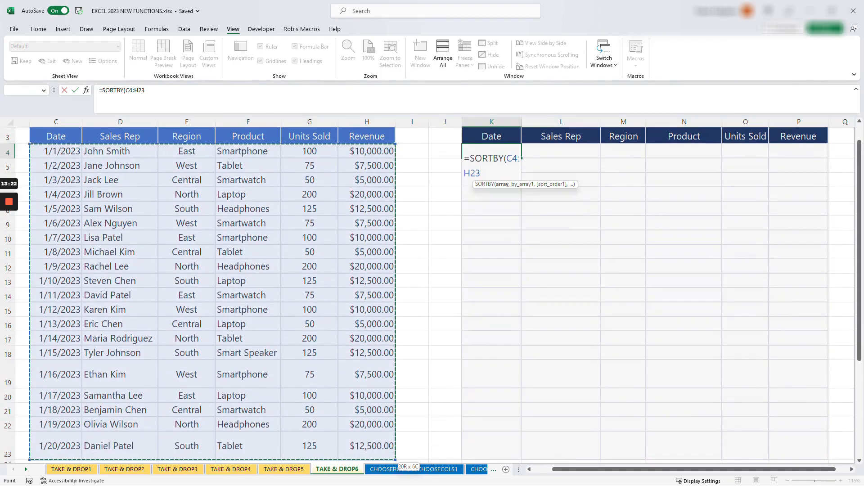
scroll(433, 292, "up", 1)
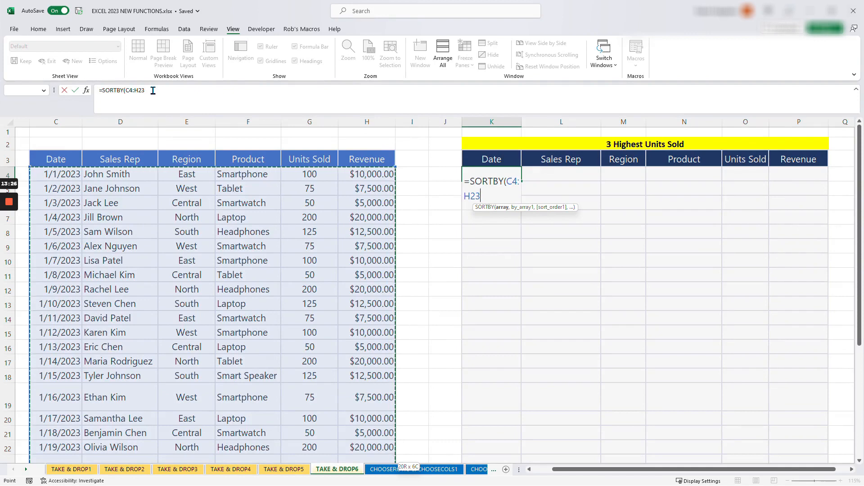
key("F4")
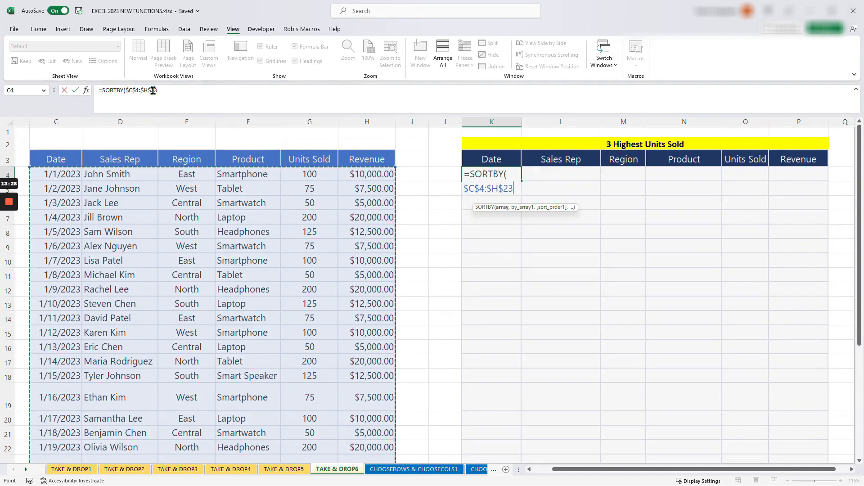
left_click(159, 91)
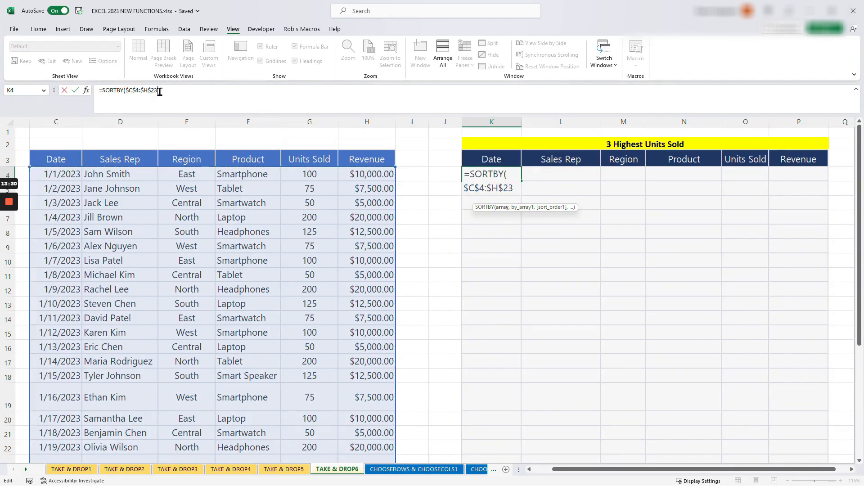
type(",")
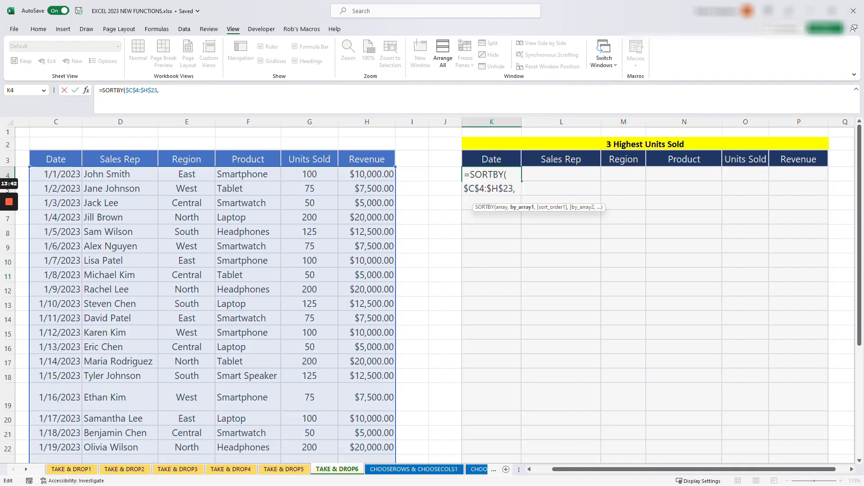
Complete the SORTBY formula with the absolute Units Sold range $G$4:$G$23 as by_array1 and sort order 1 for ascending
left_click(309, 174)
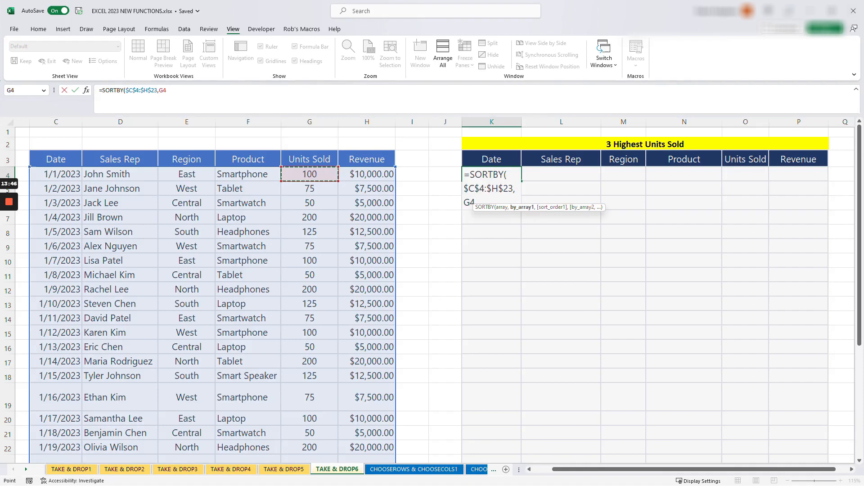
key("ctrl+shift+Down")
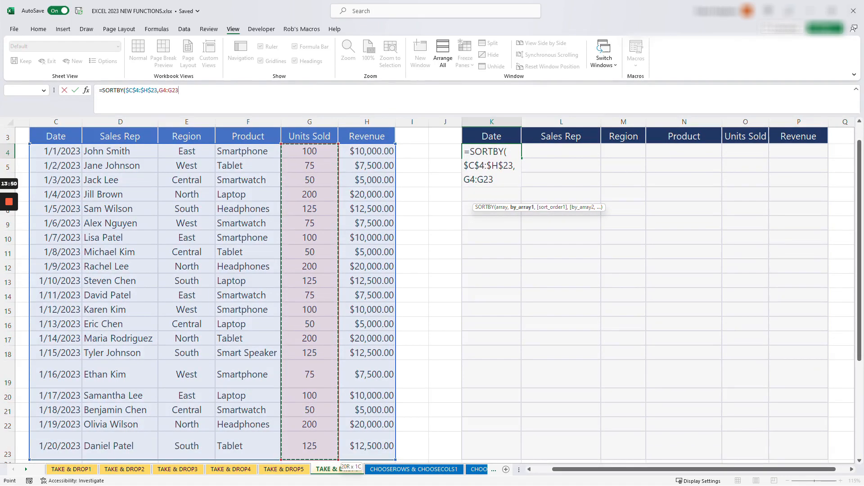
key("F4")
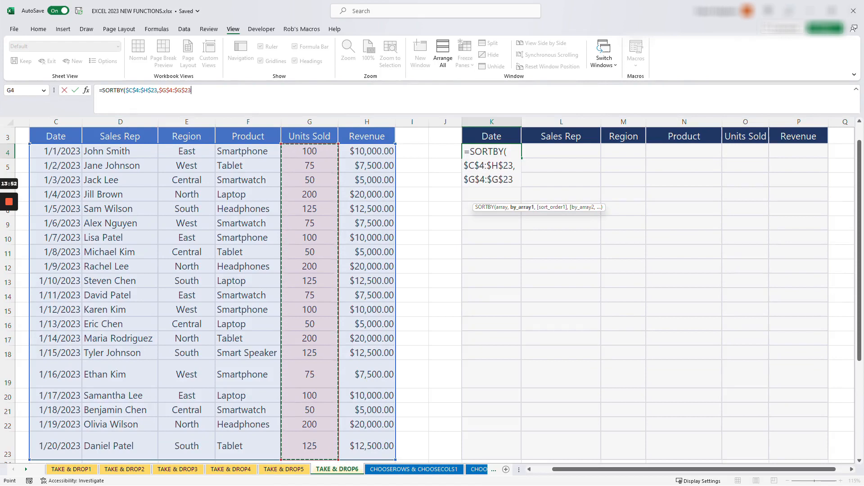
type(",")
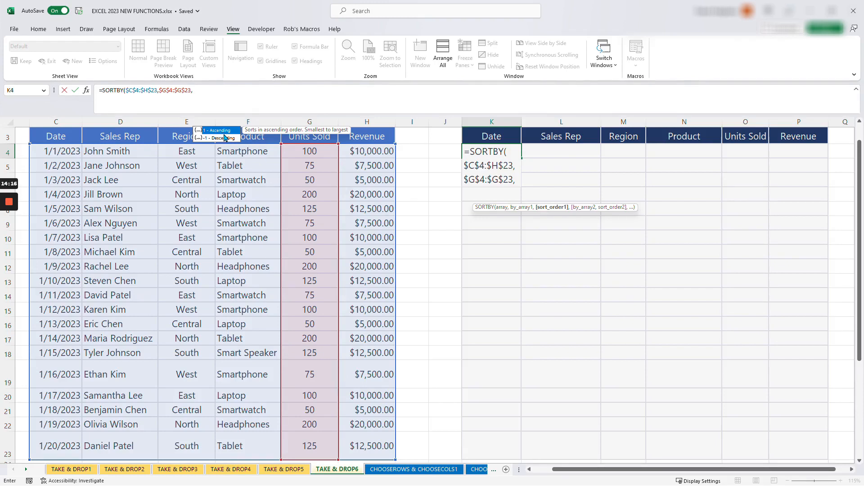
type("1")
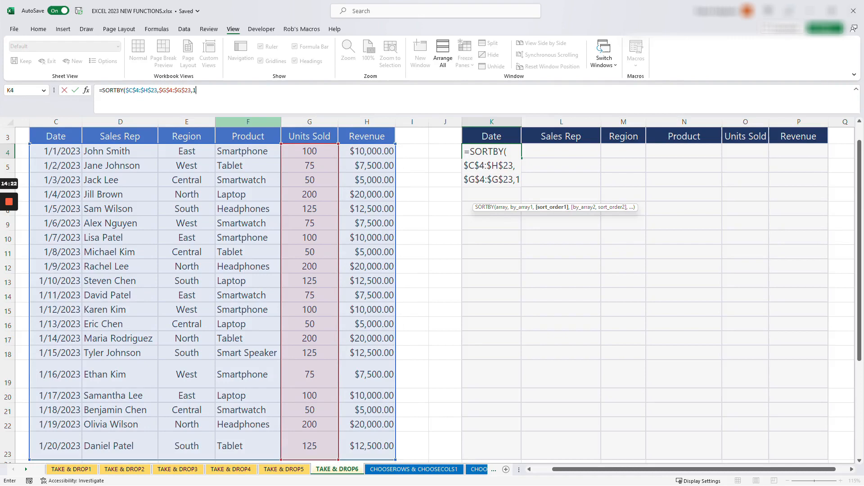
type(")")
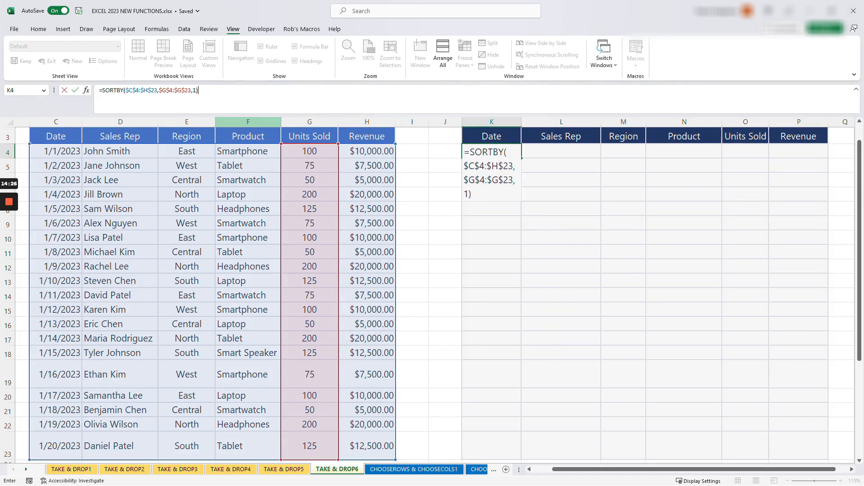
key("Return")
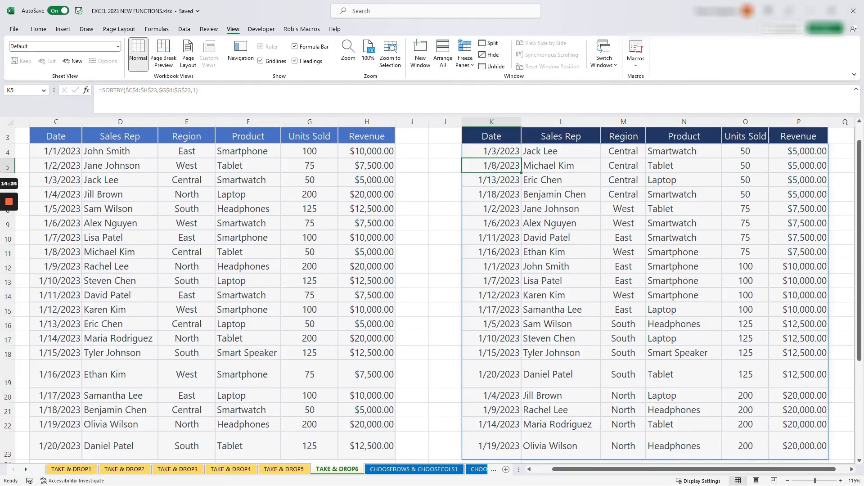
left_click_drag(862, 174, 861, 234)
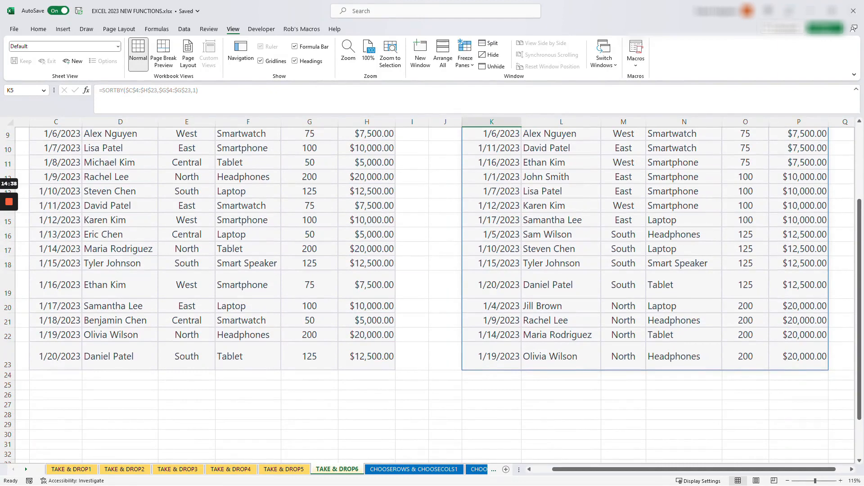
left_click_drag(861, 234, 862, 172)
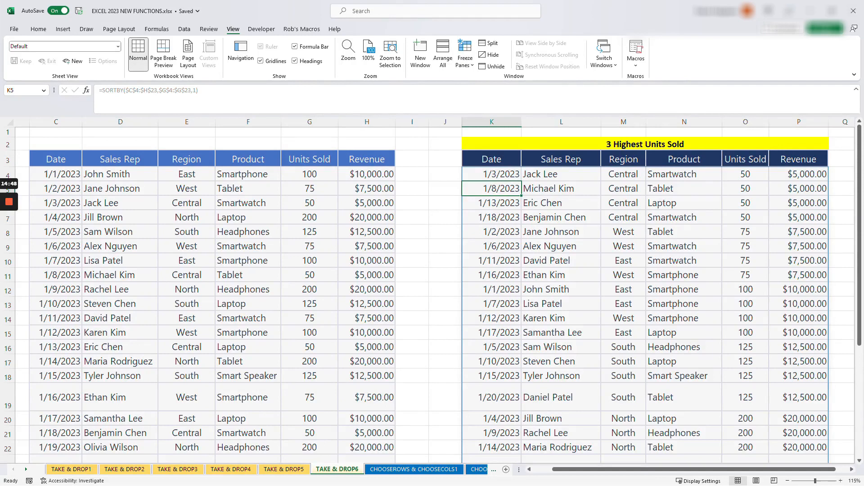
left_click_drag(859, 164, 858, 224)
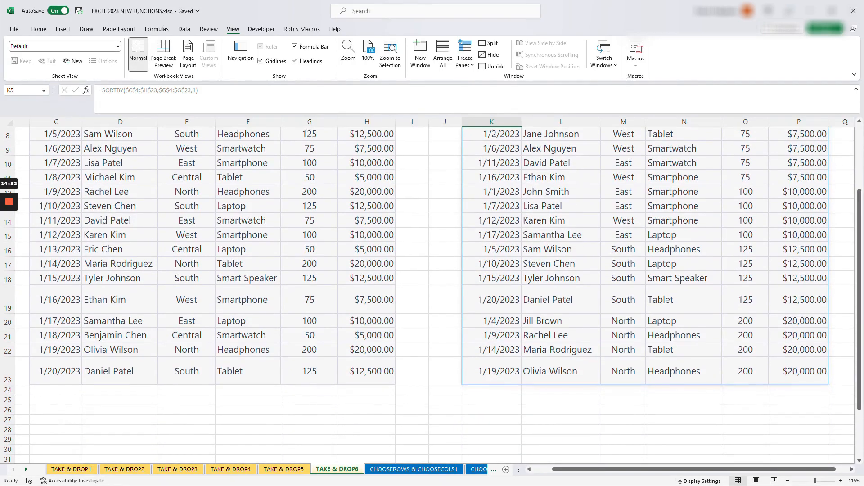
left_click_drag(860, 294, 859, 227)
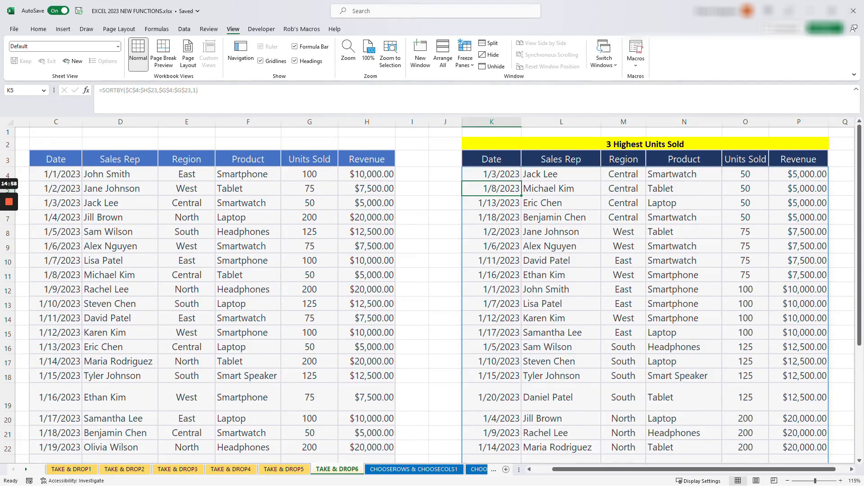
Wrap the SORTBY formula in K4 in a TAKE function with -3 rows to return the last three sorted records
key("Up")
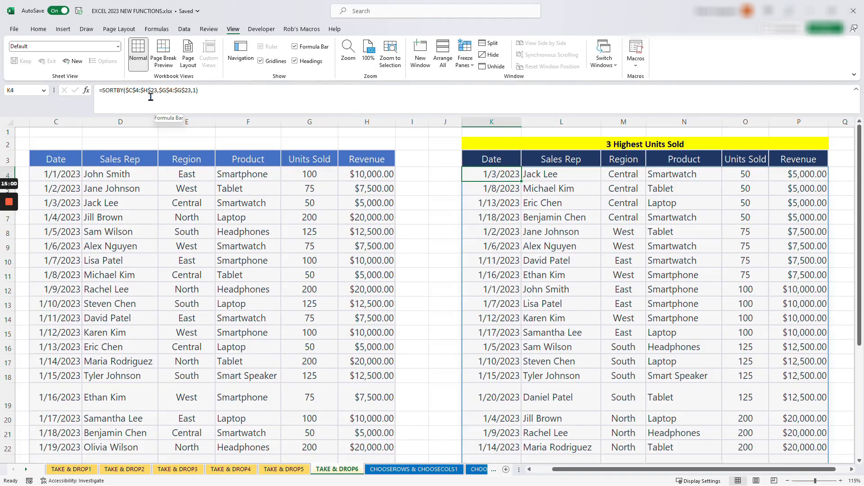
left_click(104, 93)
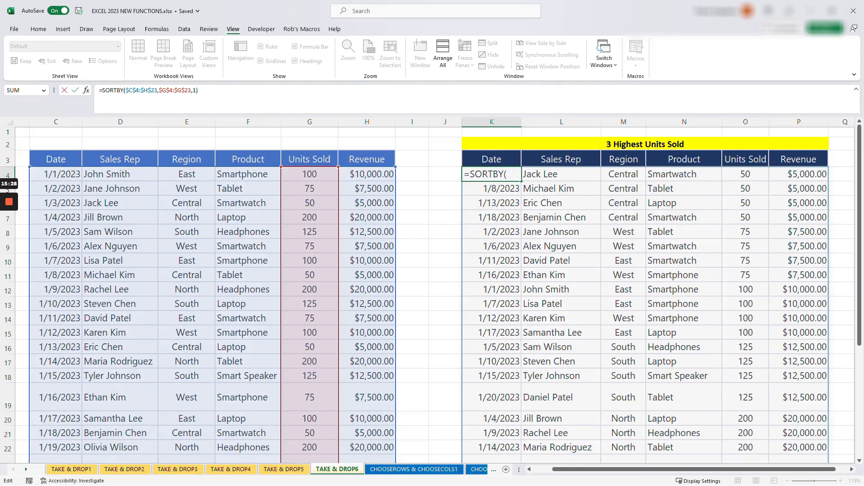
type("TAKE")
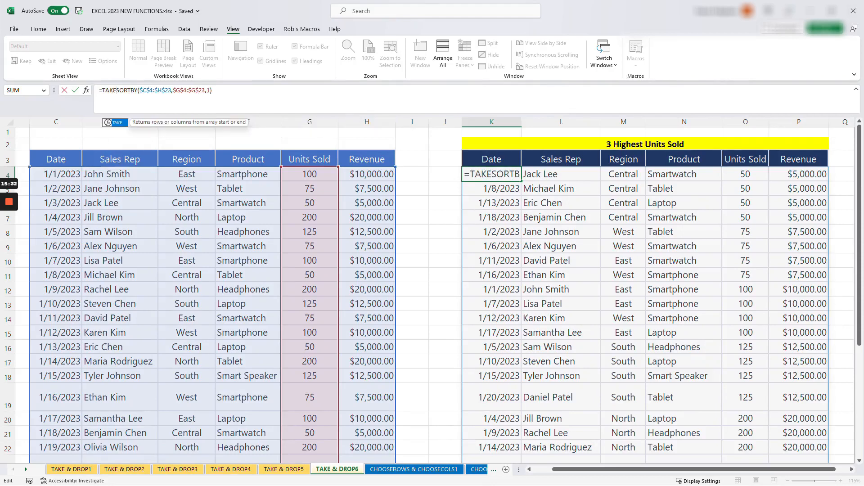
type("(")
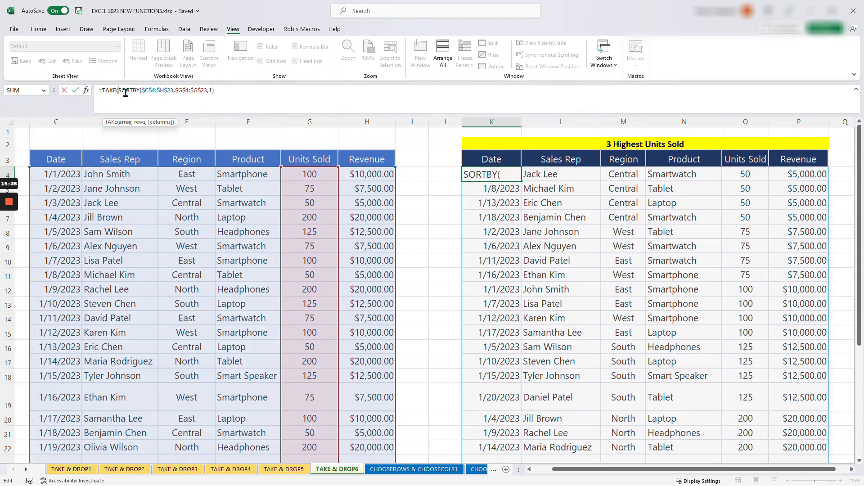
left_click(215, 90)
type(",")
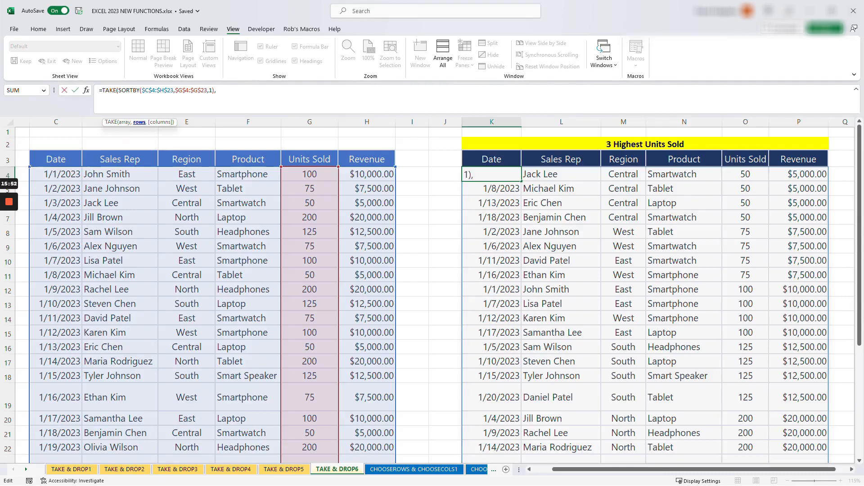
type("-3")
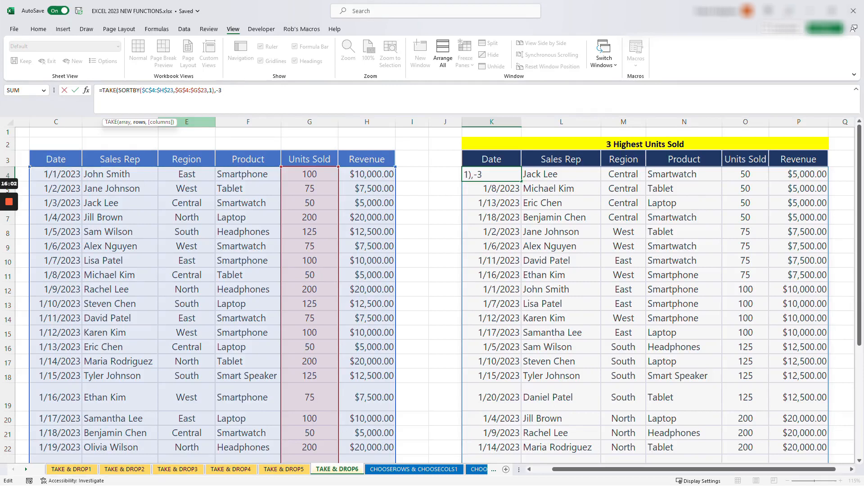
type(")")
key("Return")
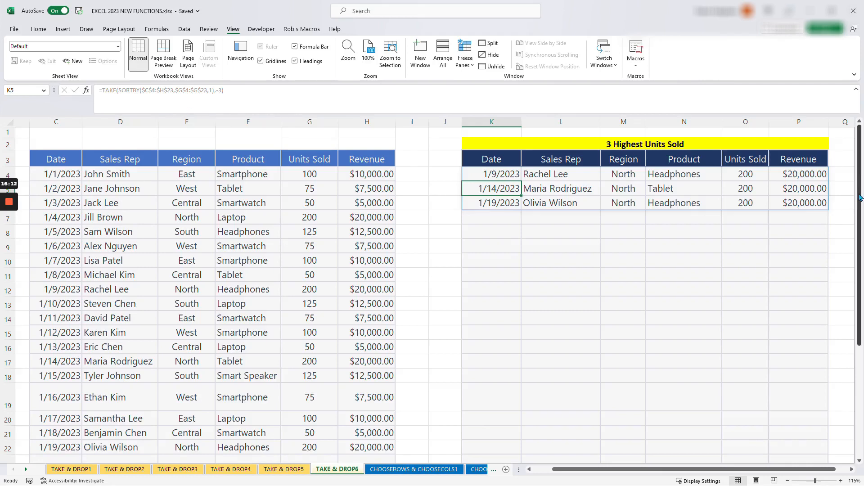
left_click_drag(862, 189, 862, 197)
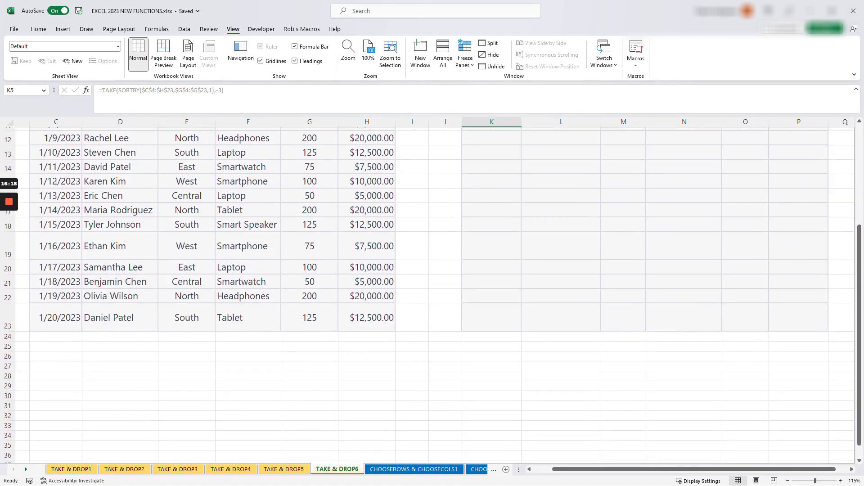
left_click_drag(550, 470, 533, 470)
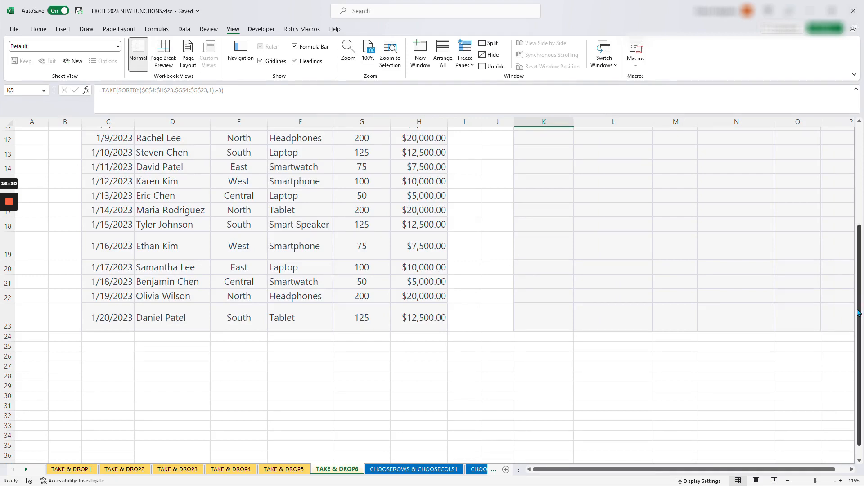
left_click_drag(860, 313, 861, 211)
left_click_drag(612, 469, 693, 475)
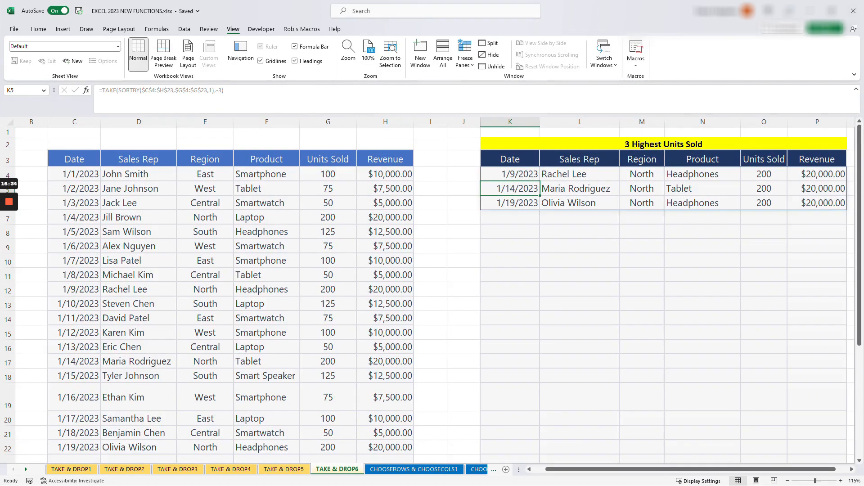